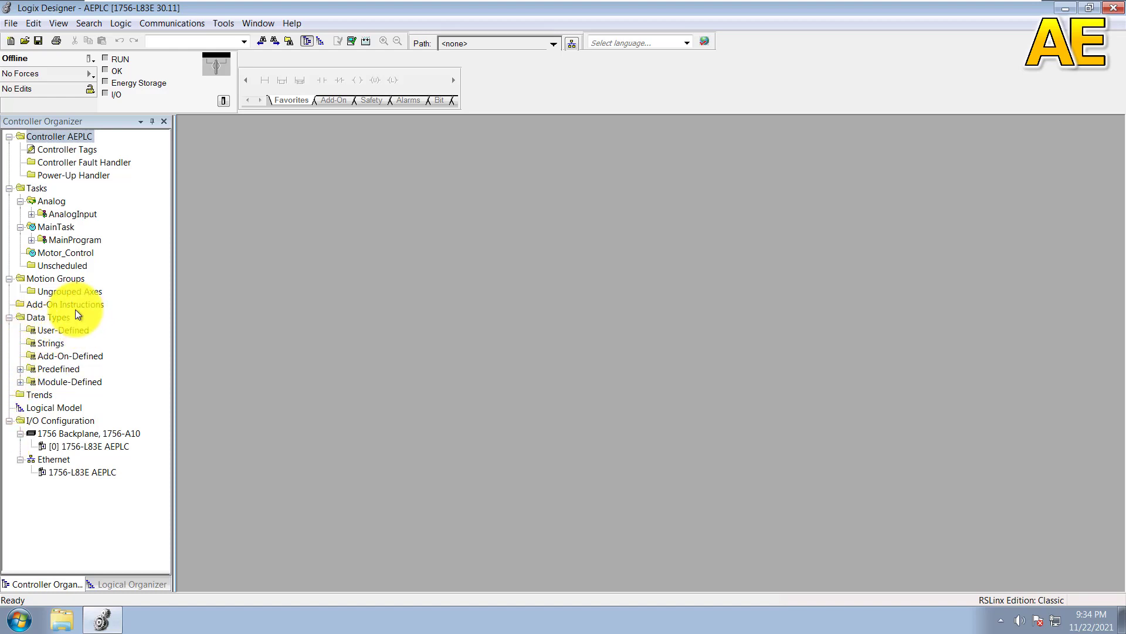
Step: Create a new data type under the User-Defined data types and maximize its editor
left_click(63, 319)
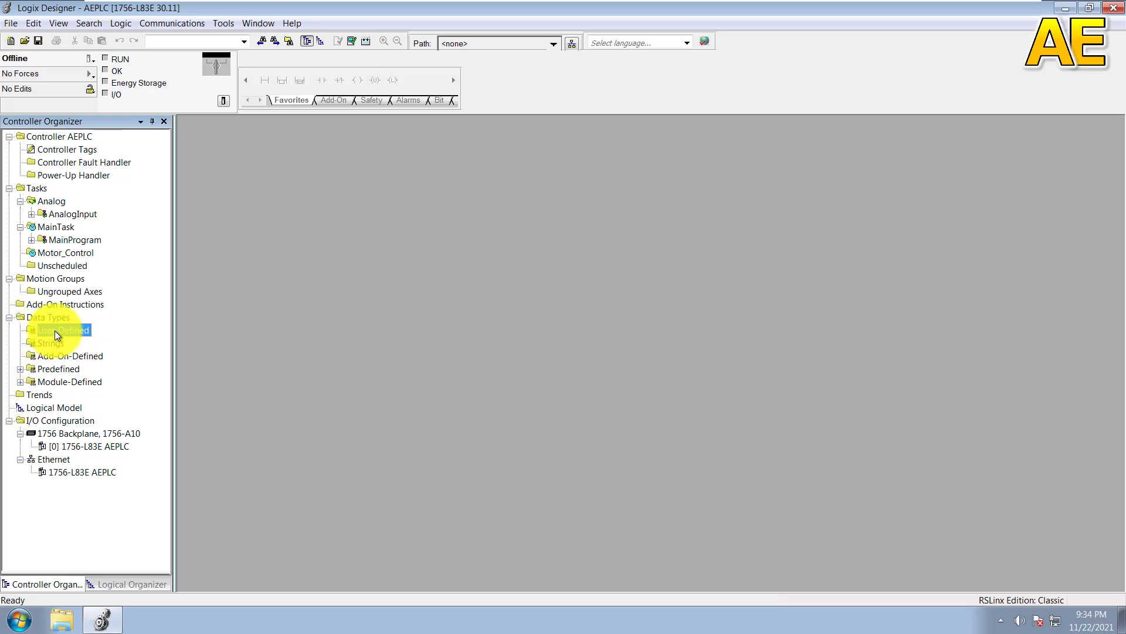
left_click(52, 318)
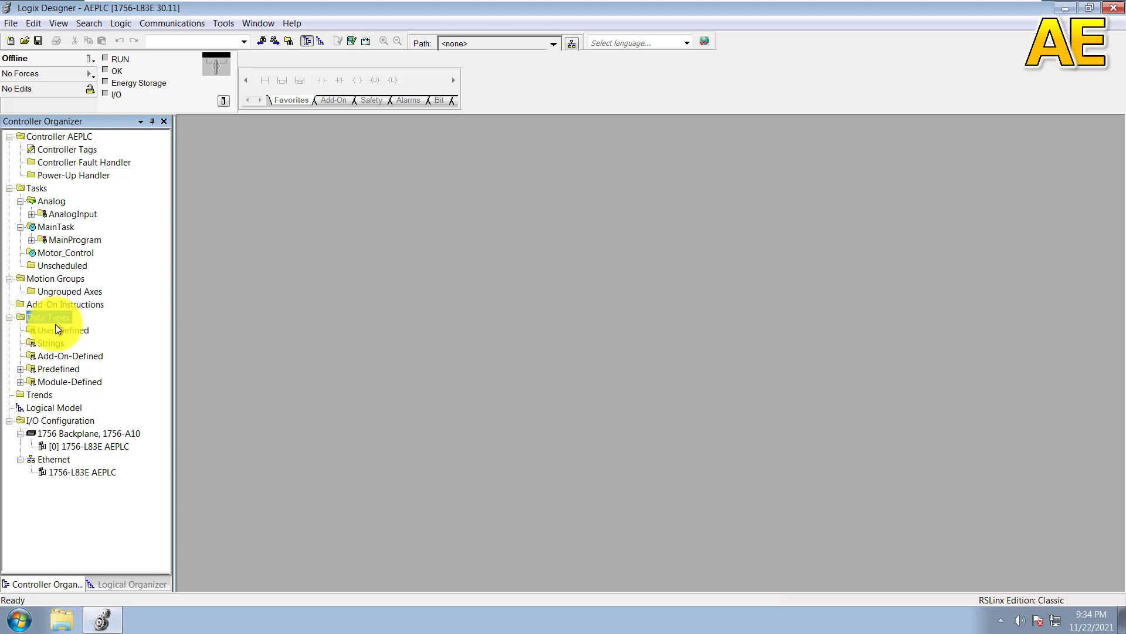
left_click(75, 326)
right_click(76, 326)
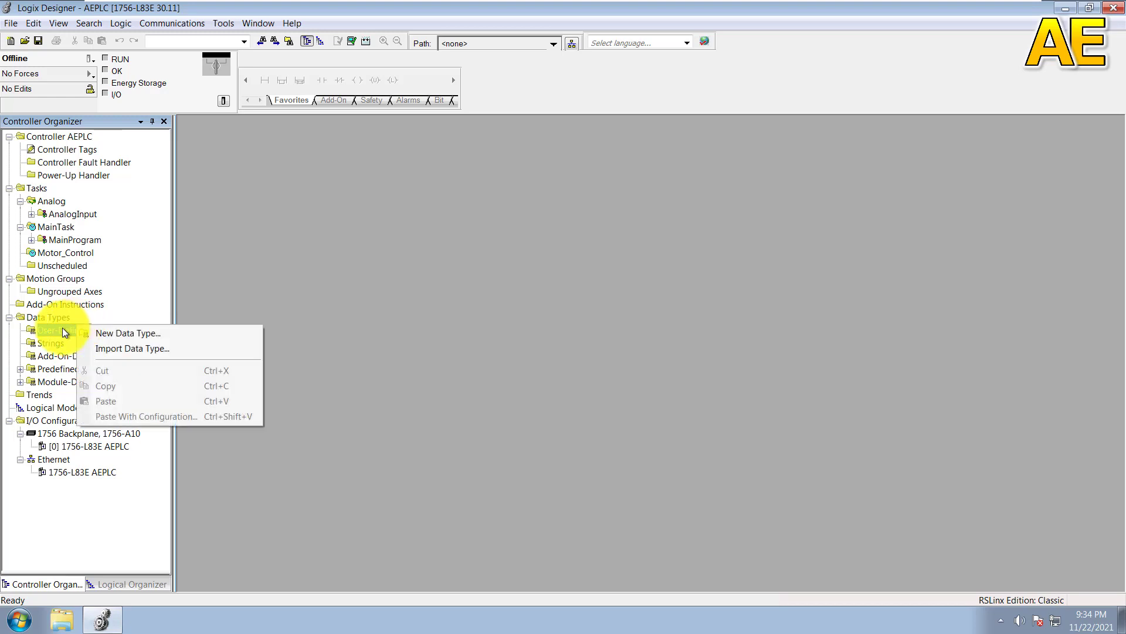
left_click(119, 333)
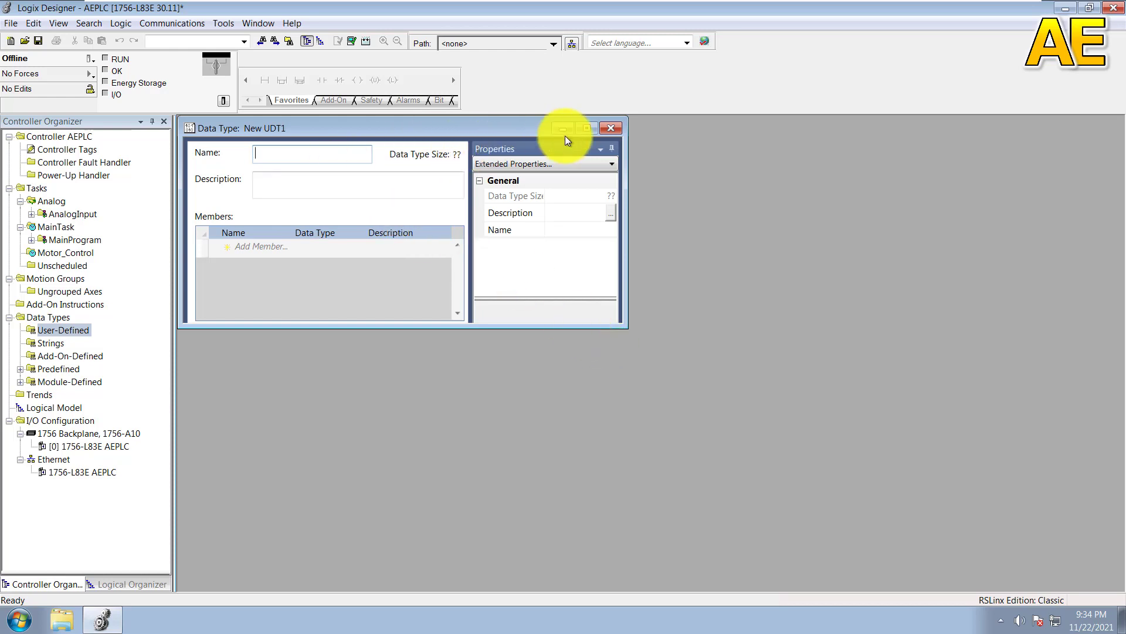
left_click(587, 129)
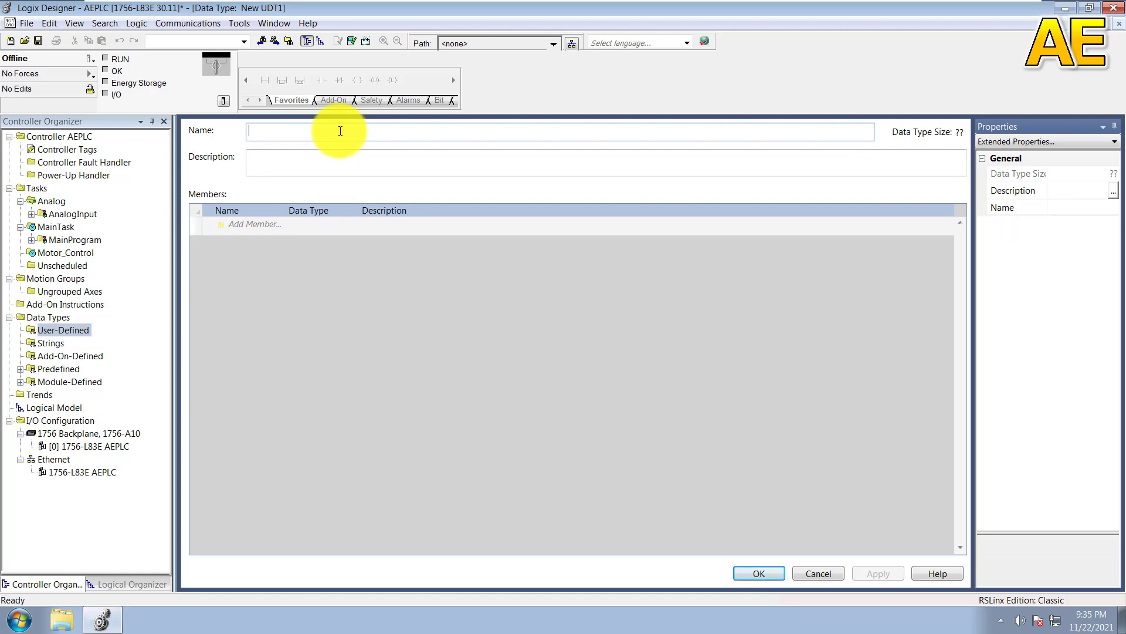
Step: Name the new data type AnalogInput and give it the description "Analog input"
type("Anal")
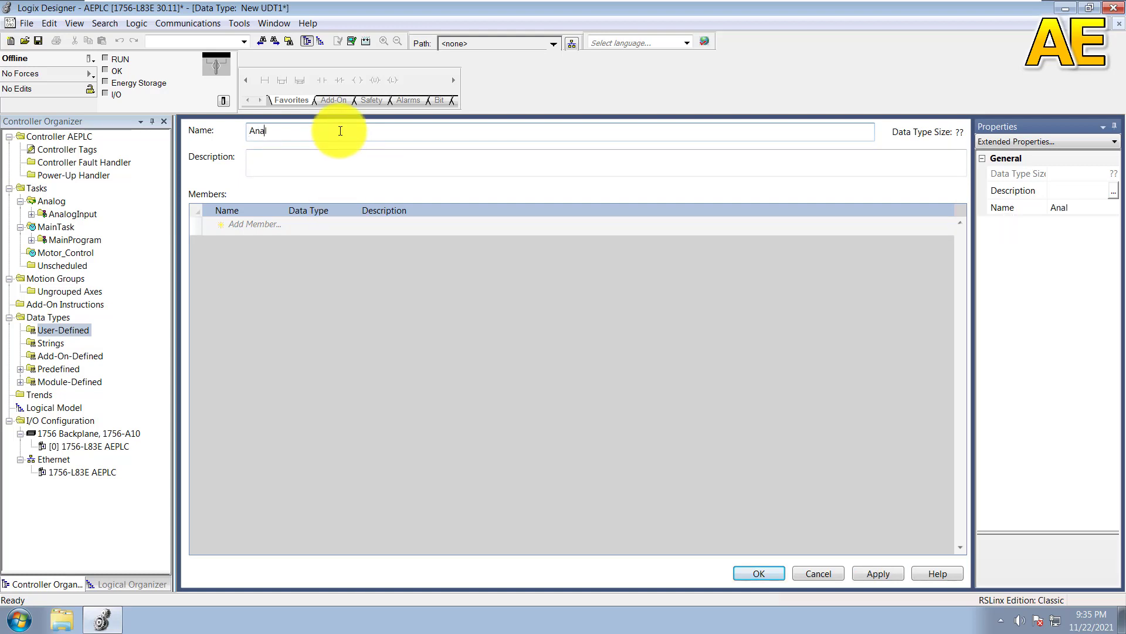
type("ogInput")
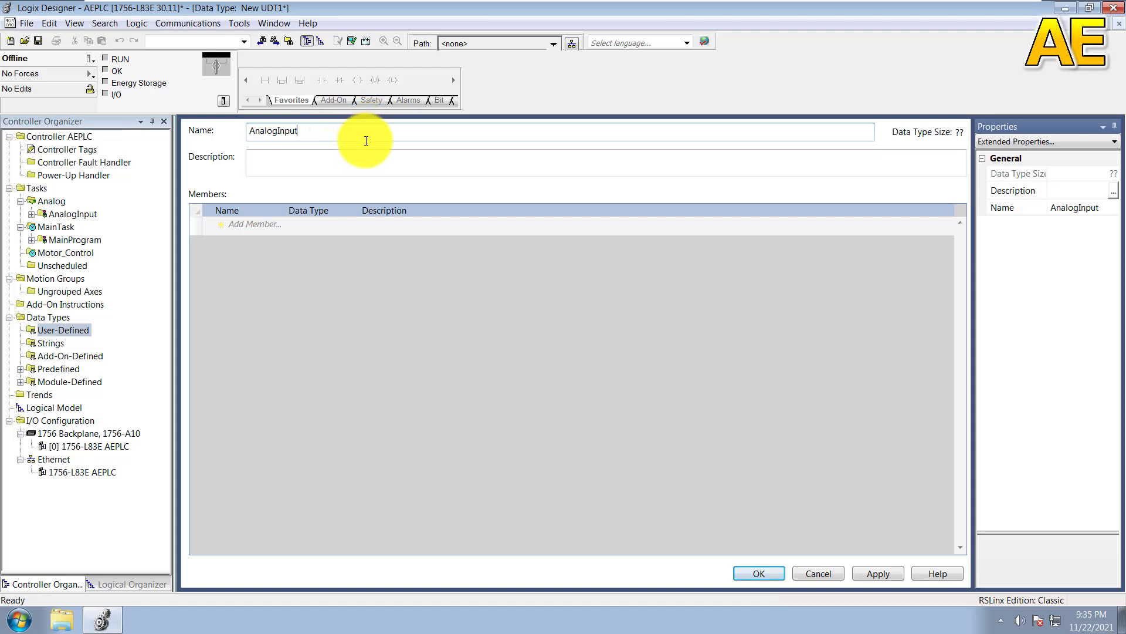
left_click(359, 168)
type("Anal")
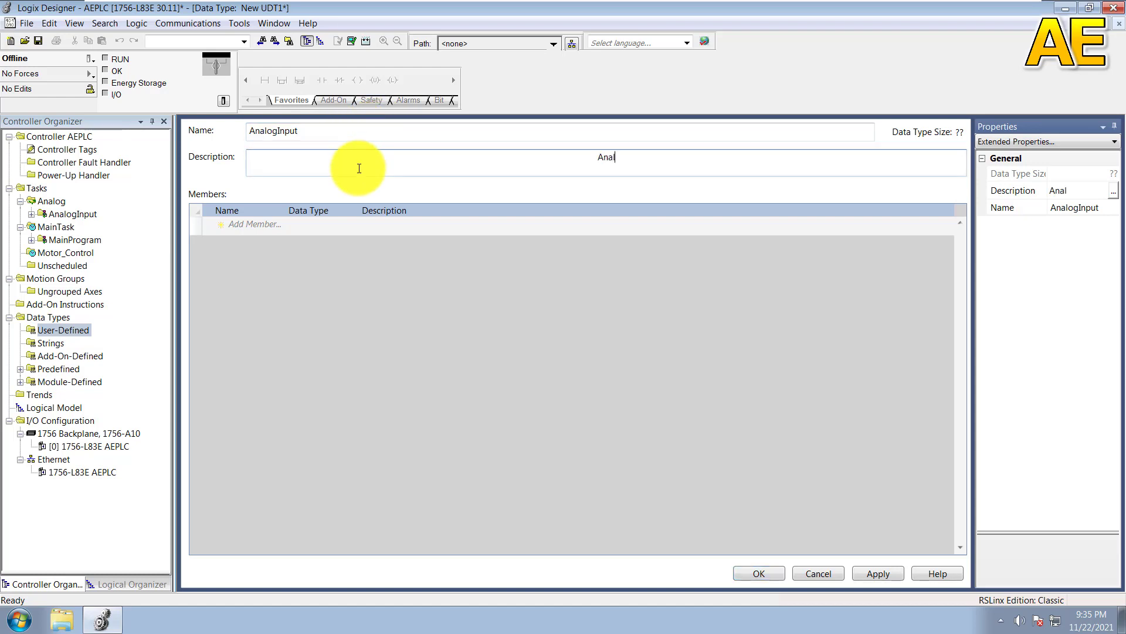
type("og input")
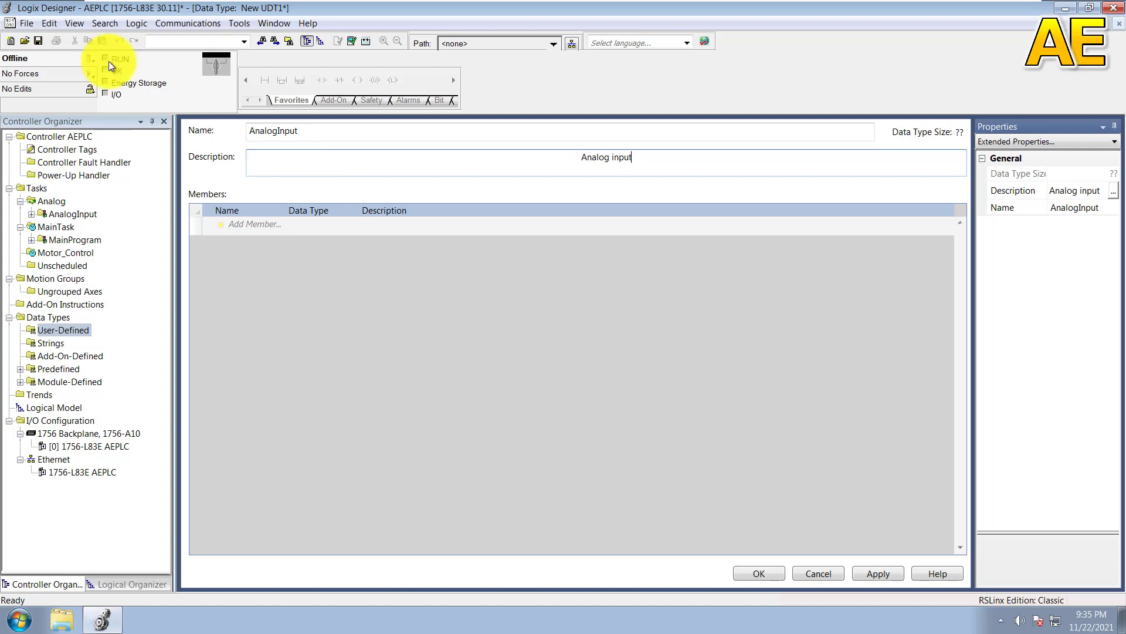
Step: Add a member named PVRaw to the AnalogInput data type and assign it the REAL data type
left_click(252, 225)
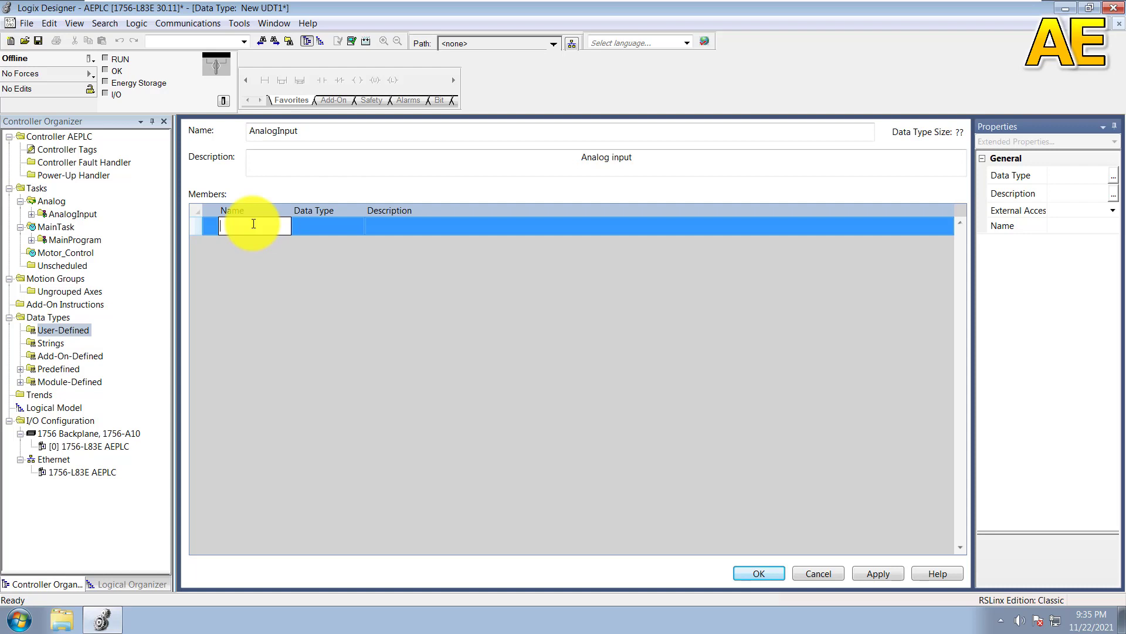
type("PVRaw")
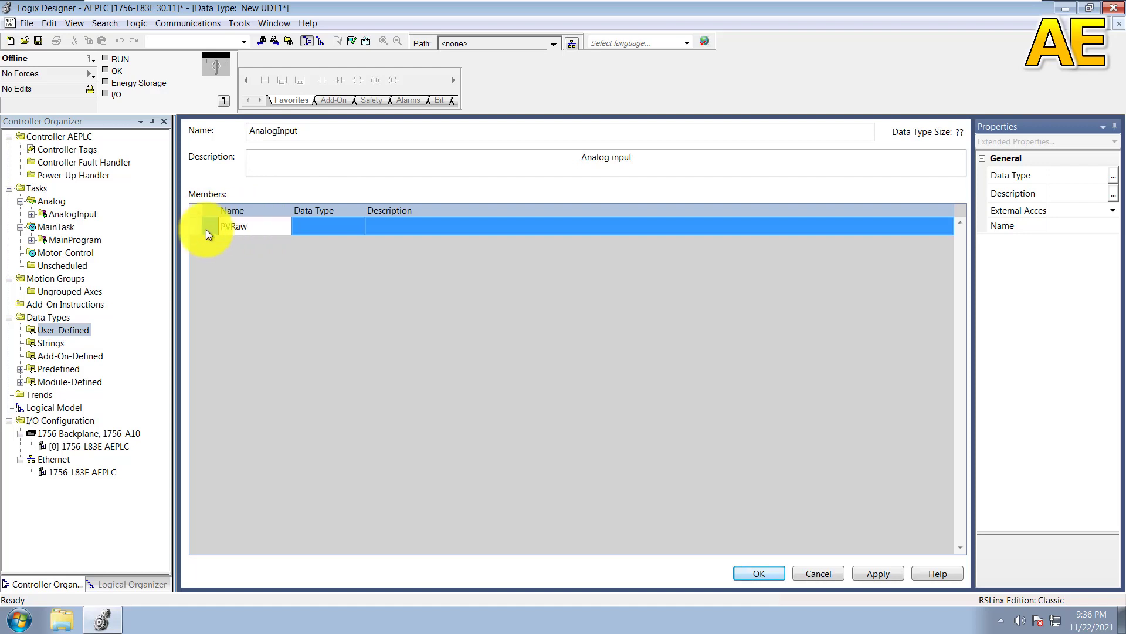
key("Return")
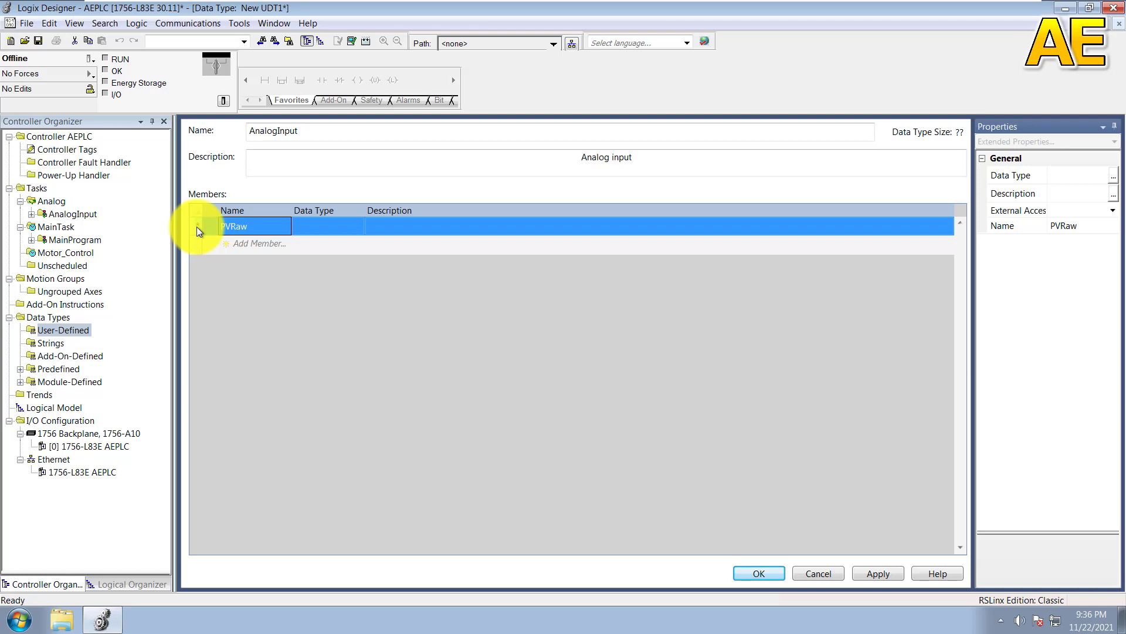
left_click(343, 230)
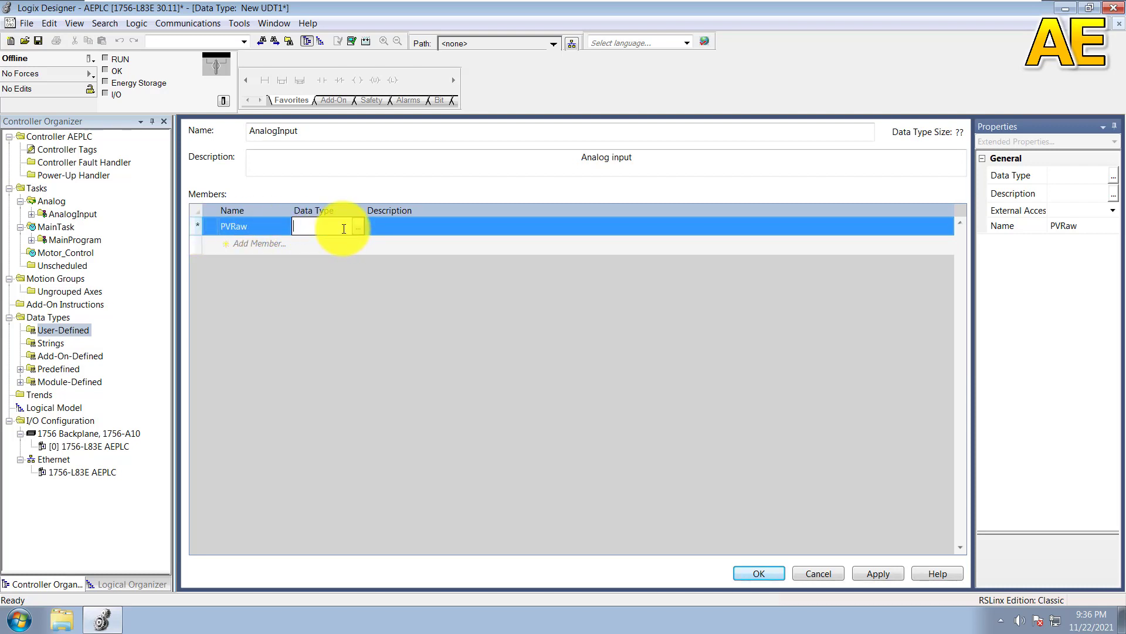
left_click(358, 227)
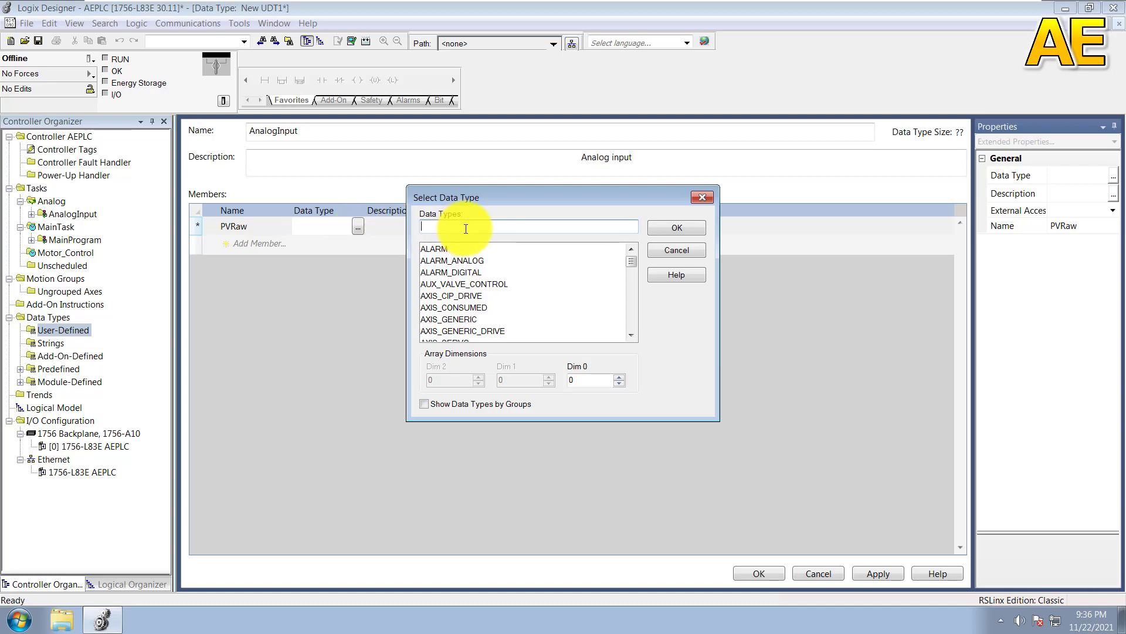
type("REAL")
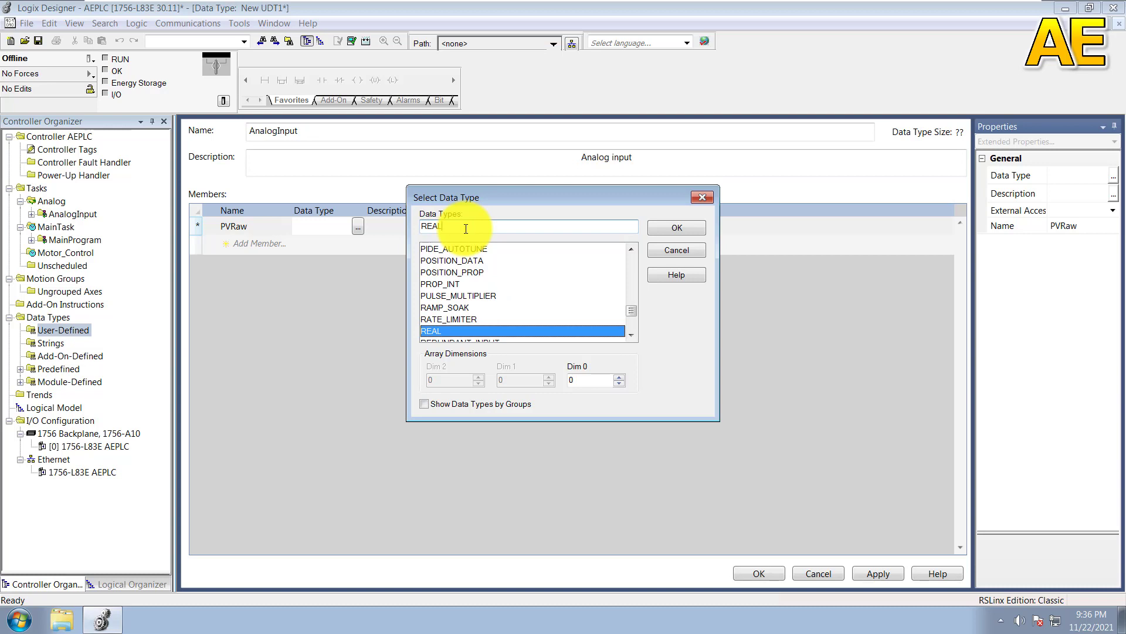
left_click(591, 379)
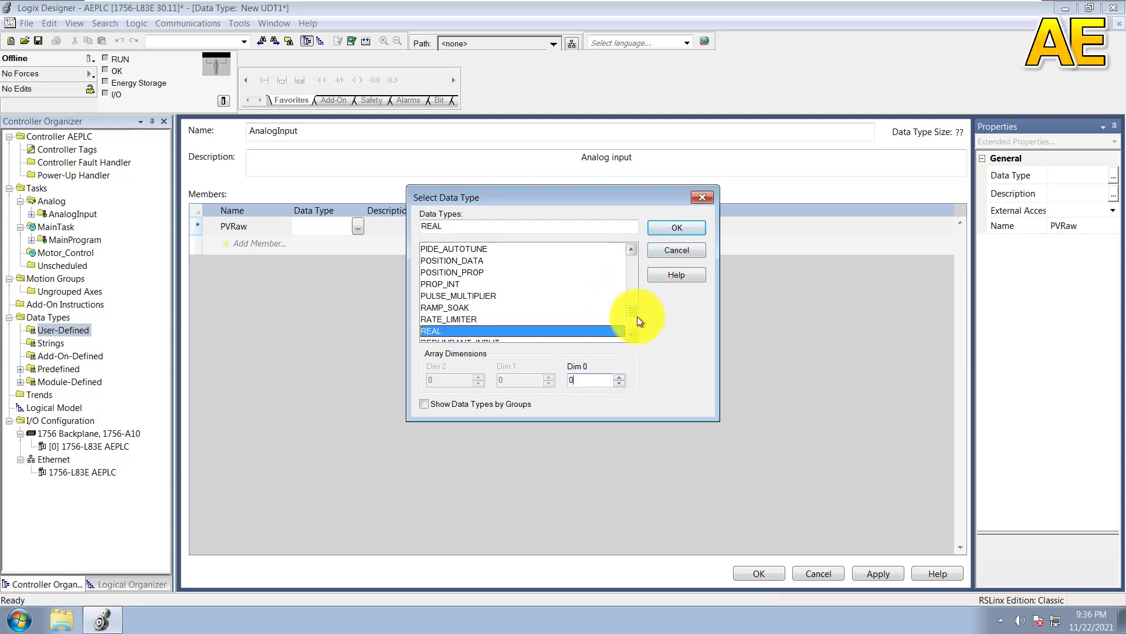
left_click(681, 226)
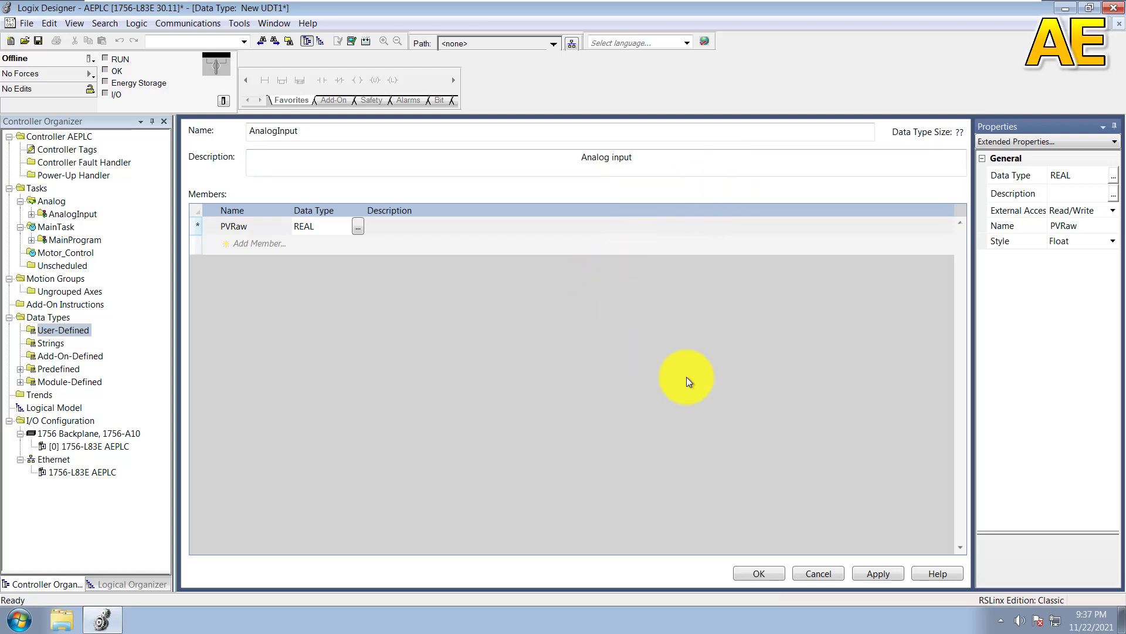
left_click(393, 229)
left_click(392, 228)
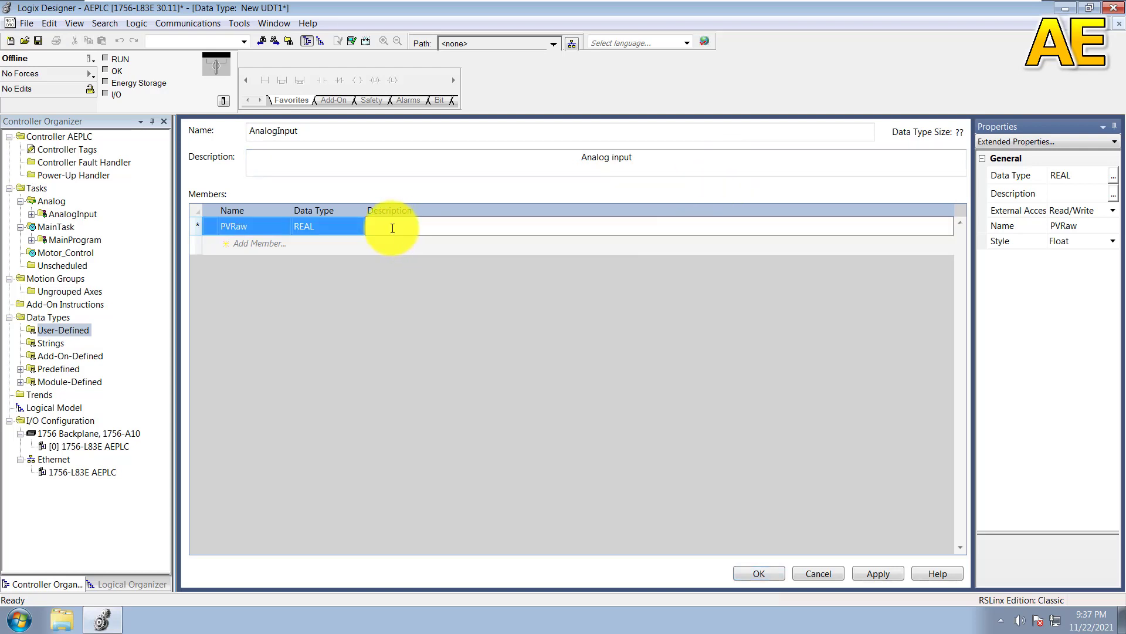
type("Raw process value input")
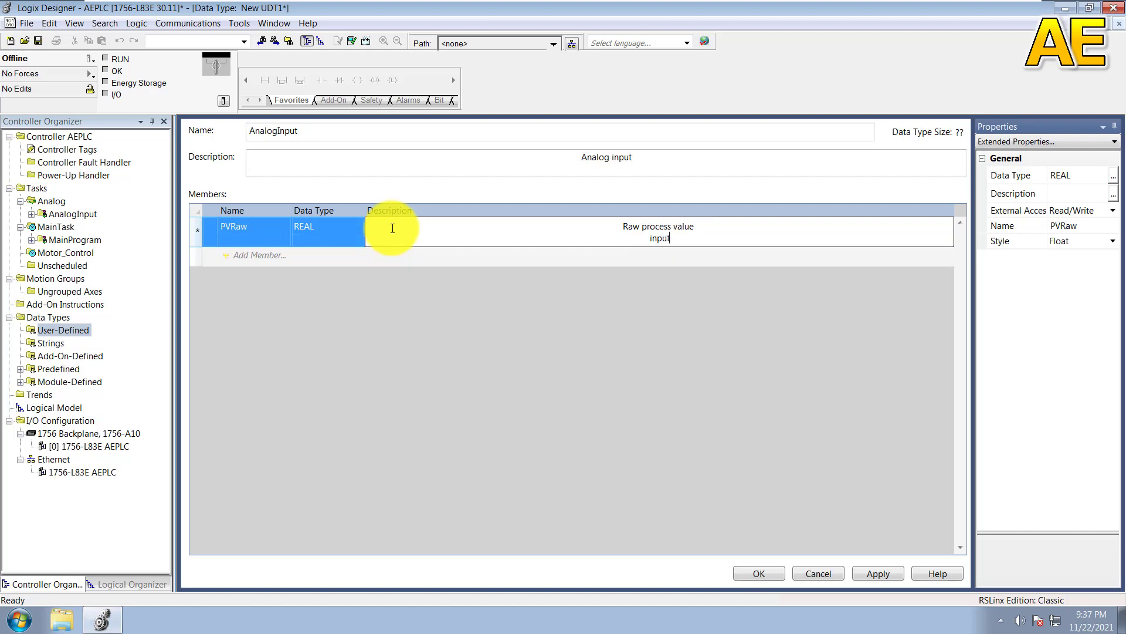
key("Return")
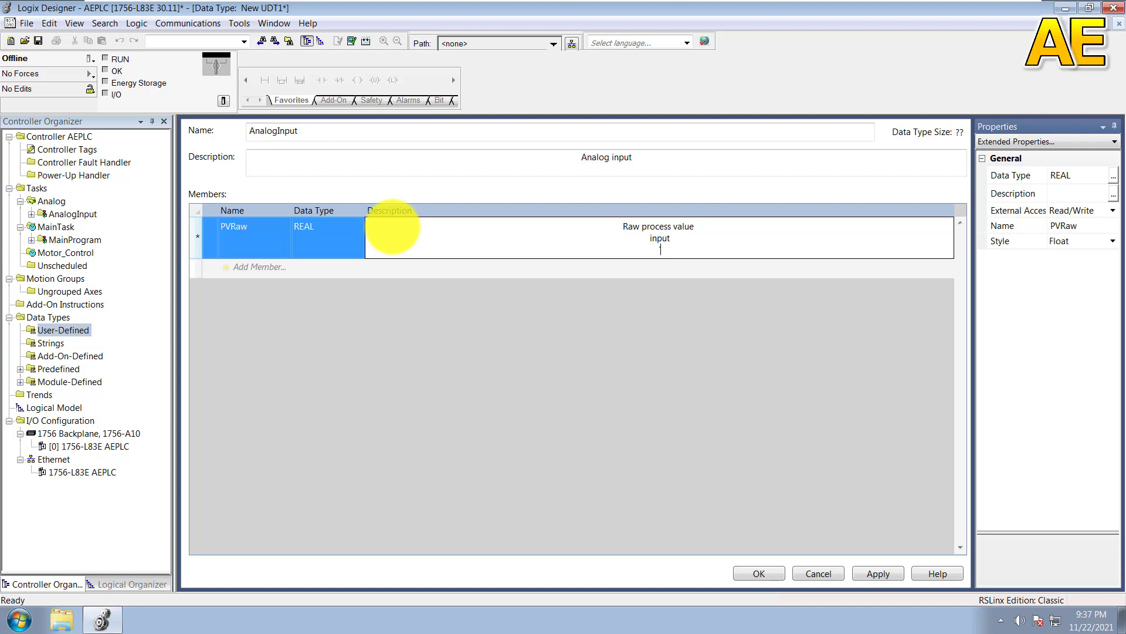
key("Escape")
Step: Enter "Raw process value input" as the description of the PVRaw member
left_click(430, 227)
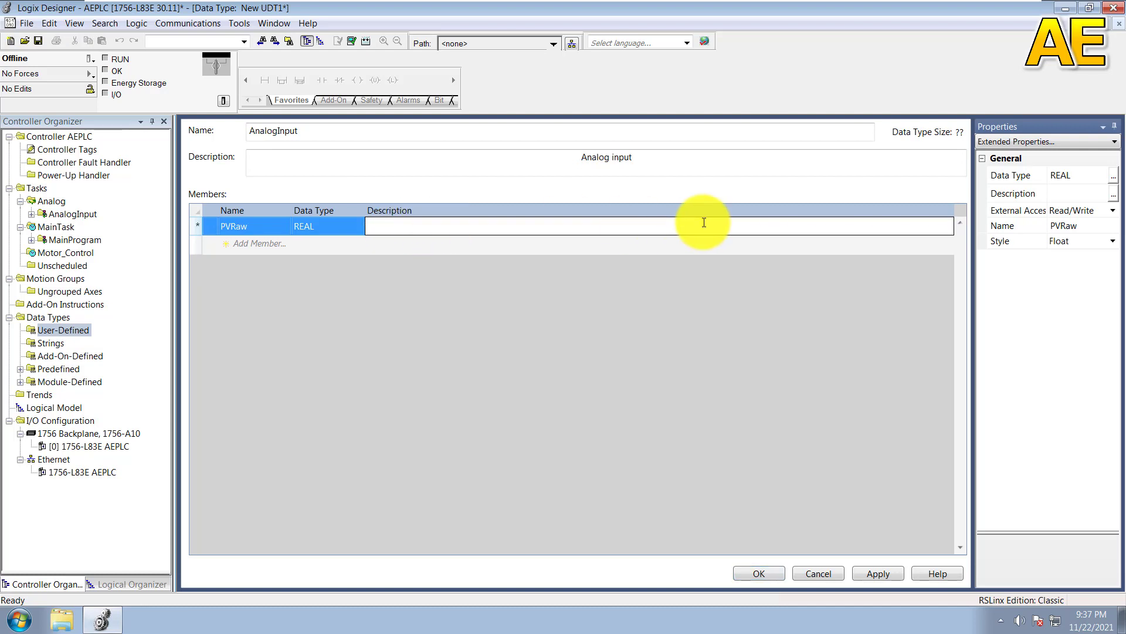
type("Raw process value input")
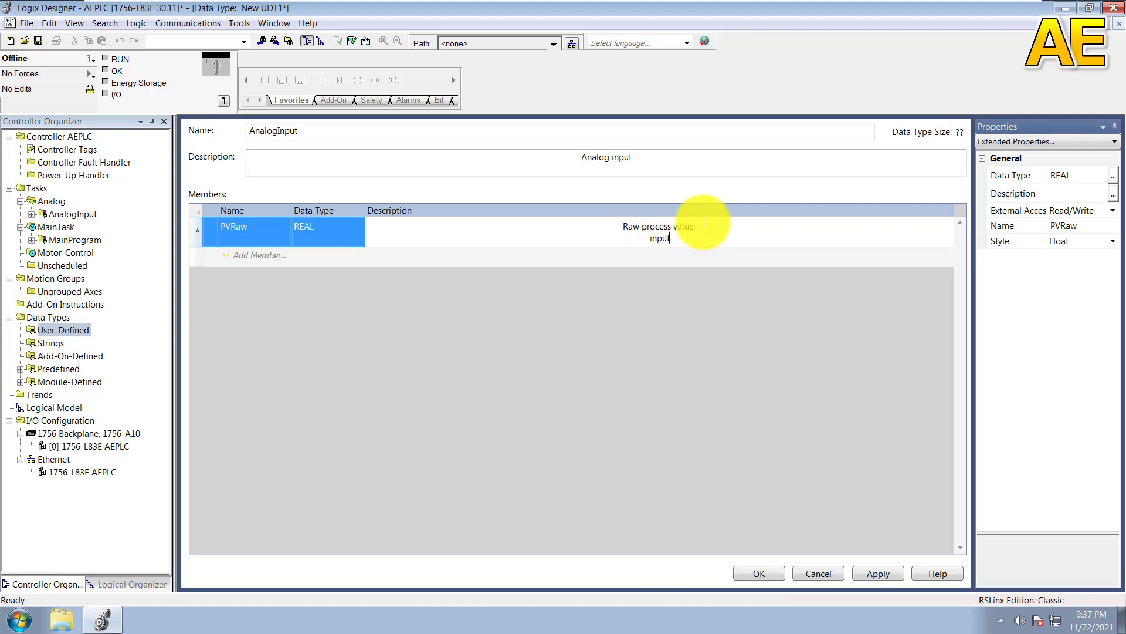
left_click(604, 250)
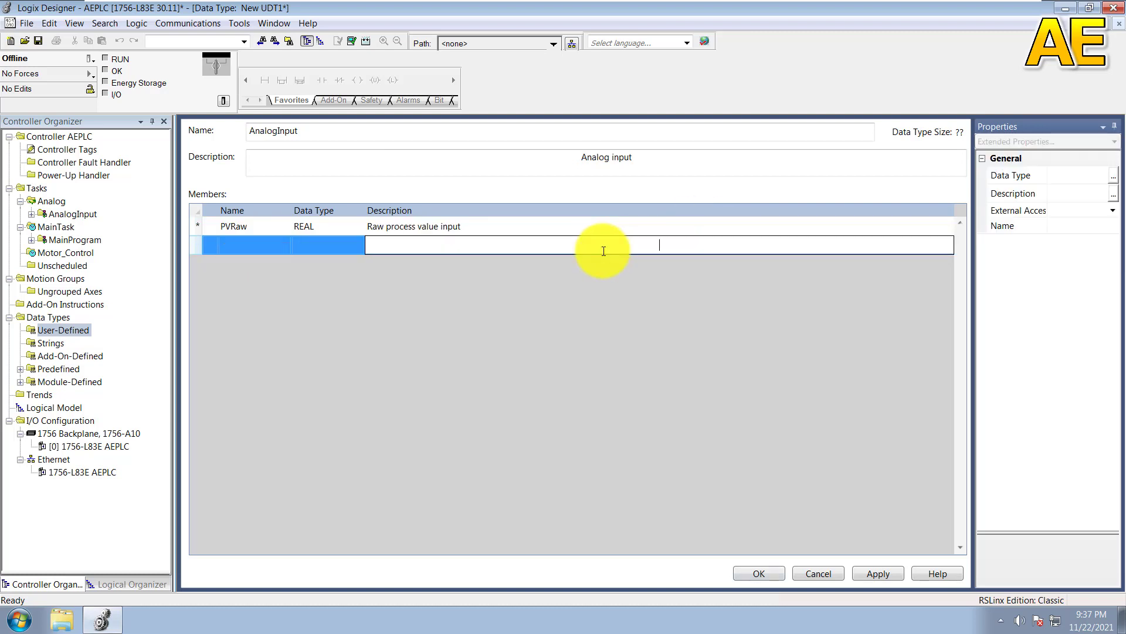
key("Escape")
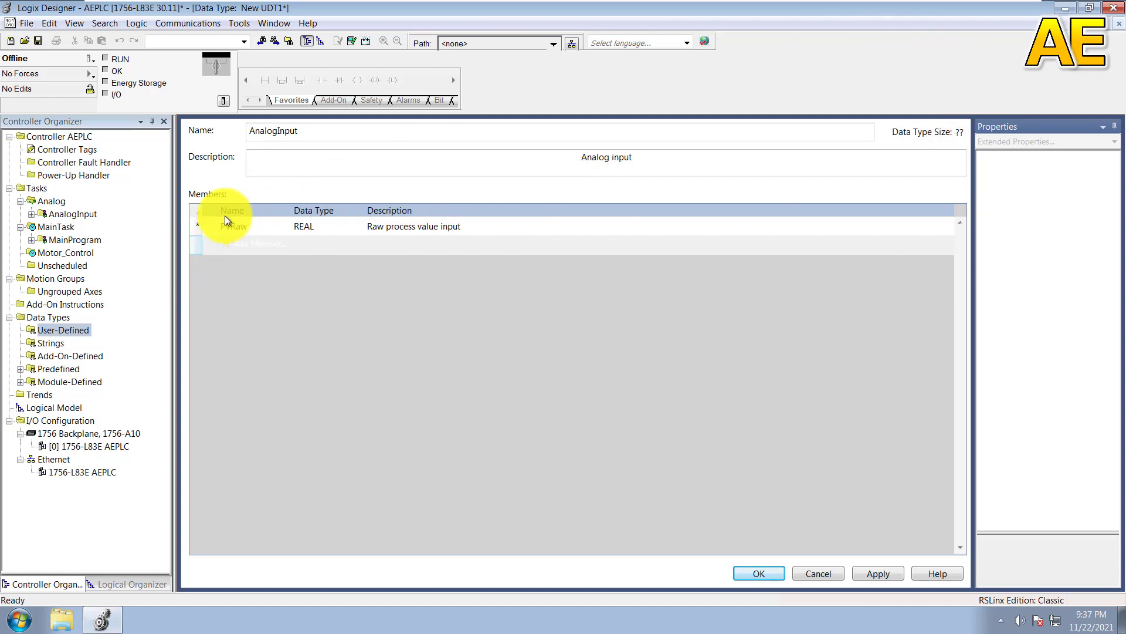
Step: Set the PVRaw member's external access to Read/Write and its display style to Float
left_click(199, 227)
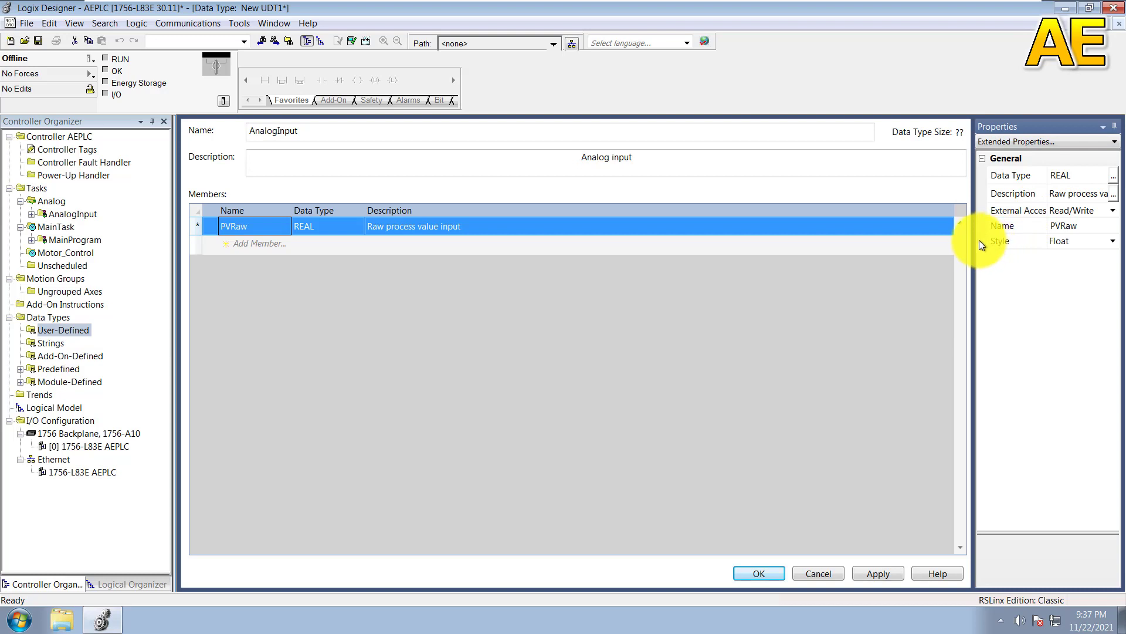
left_click(1000, 211)
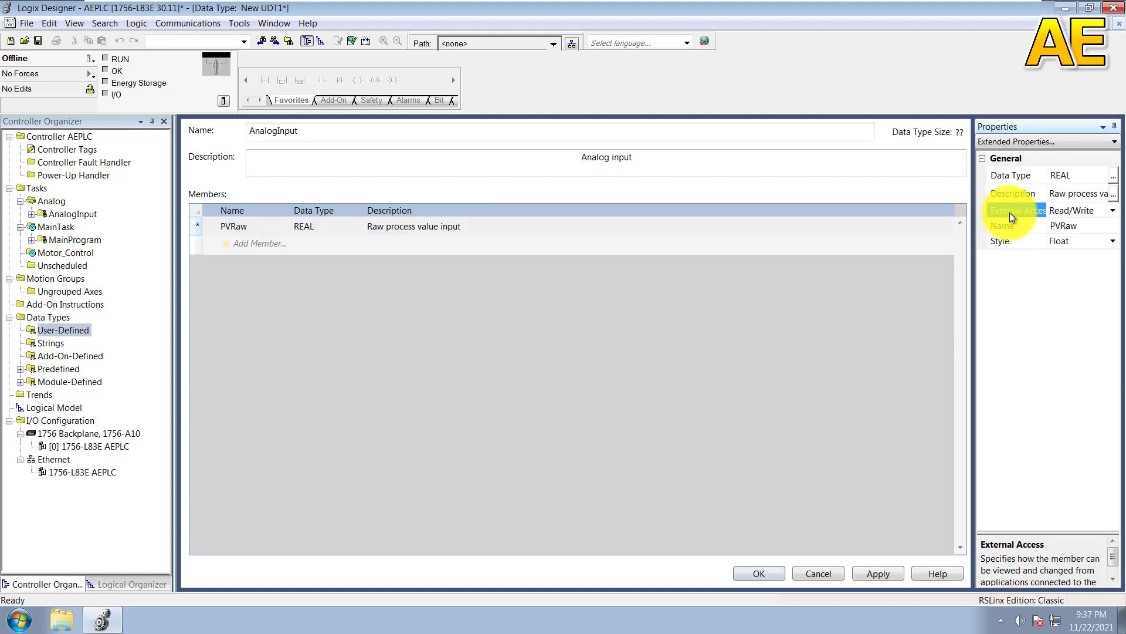
left_click(1116, 213)
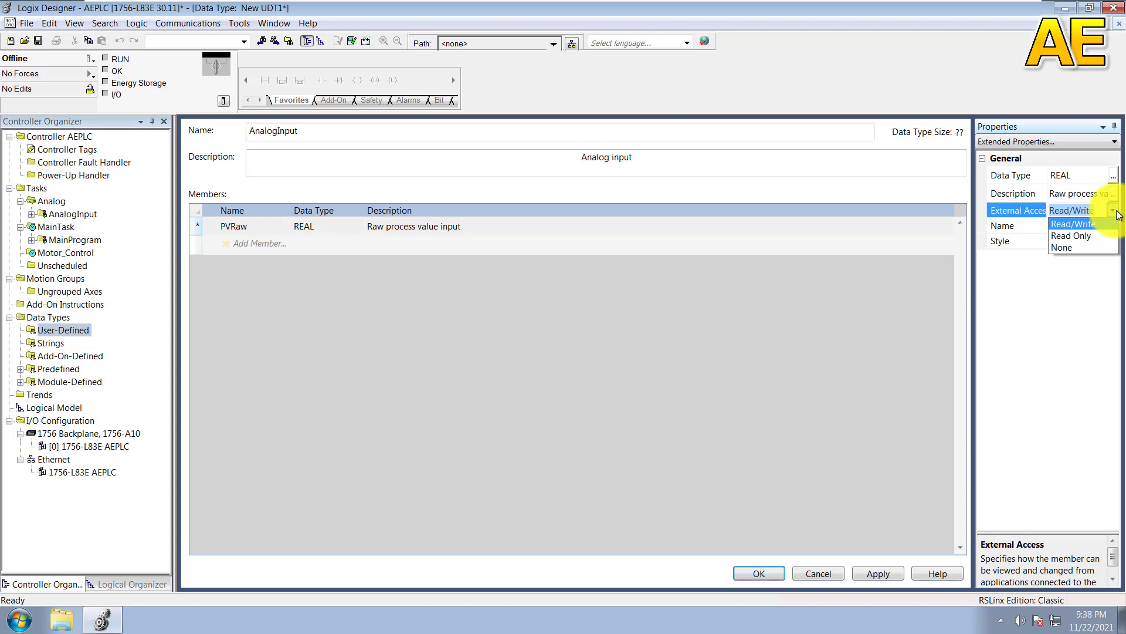
left_click(1085, 226)
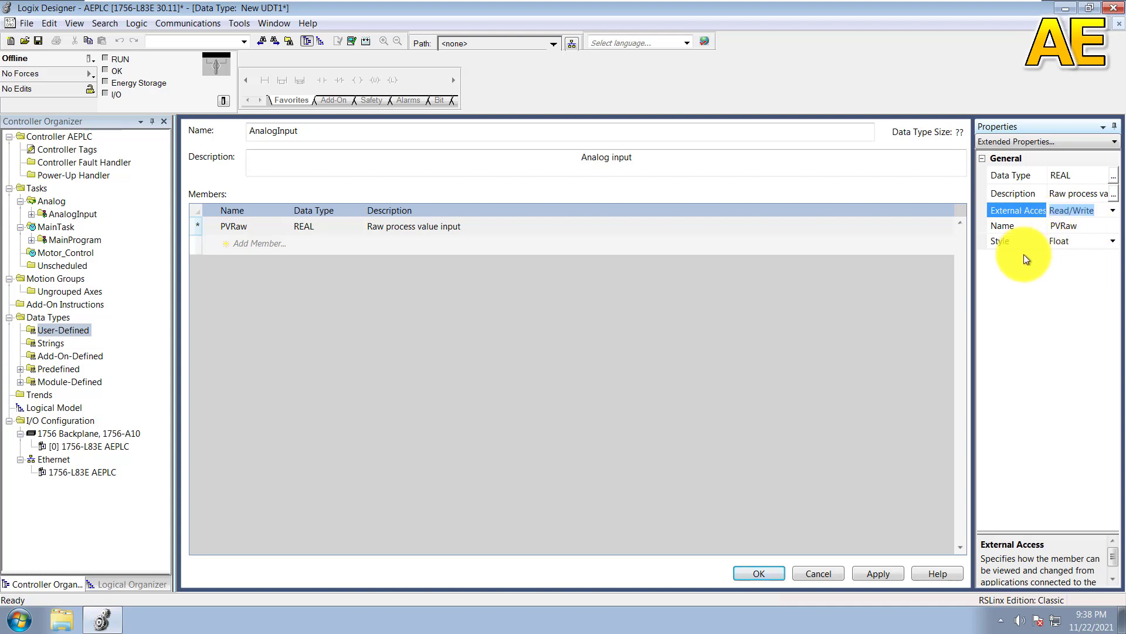
left_click(1097, 244)
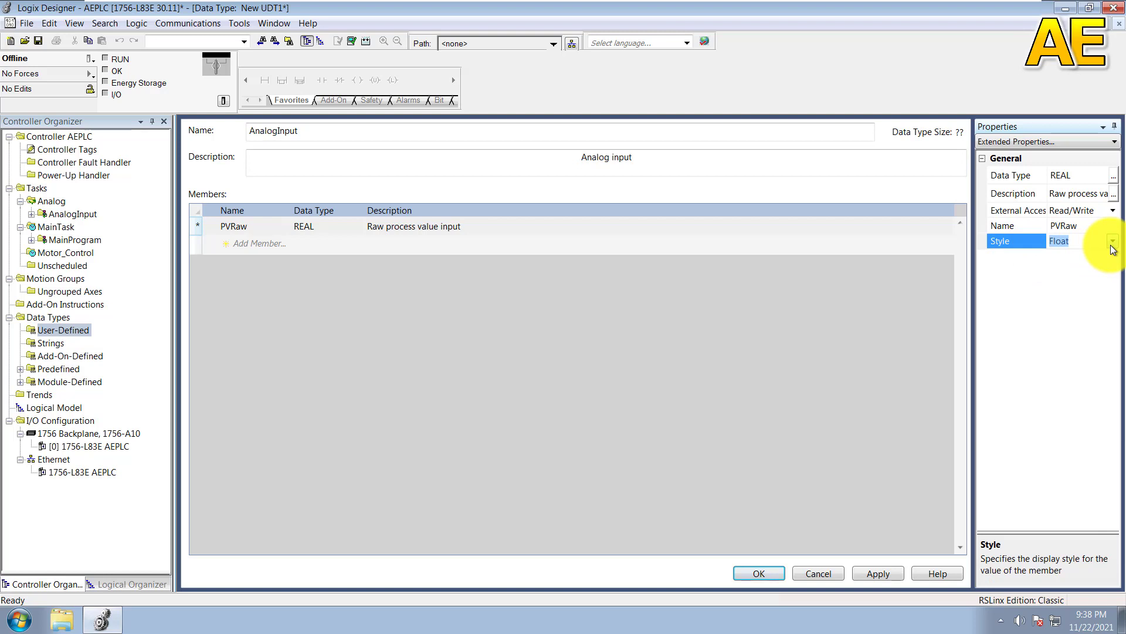
left_click(1111, 243)
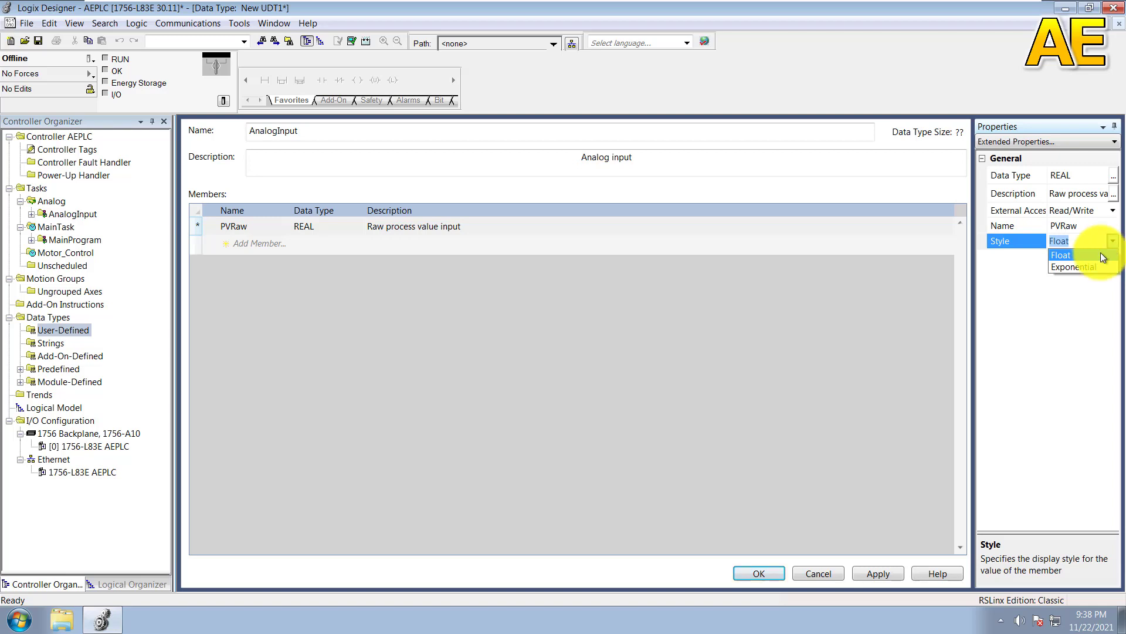
left_click(1094, 255)
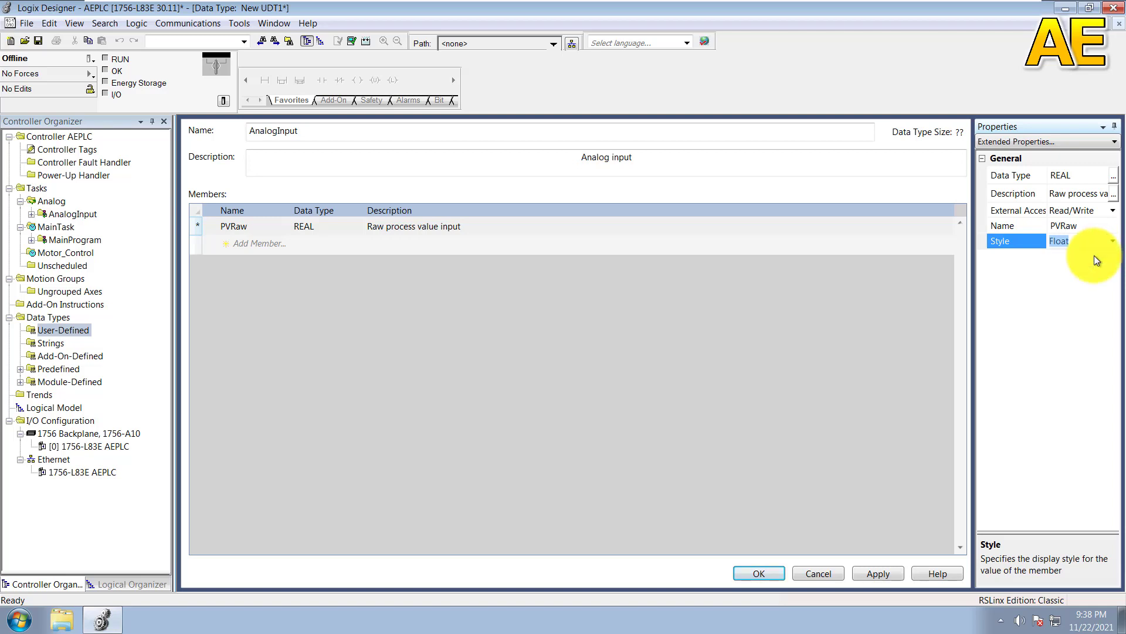
Step: Add a second member named PVRawMin to the AnalogInput data type and assign it the REAL data type
left_click(930, 243)
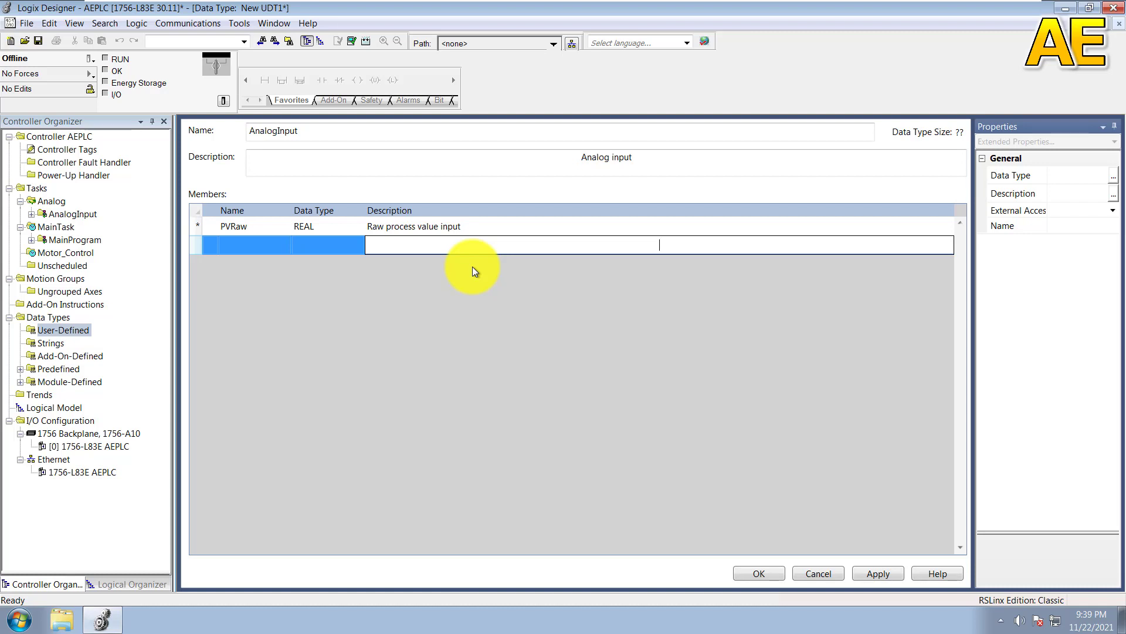
left_click(259, 243)
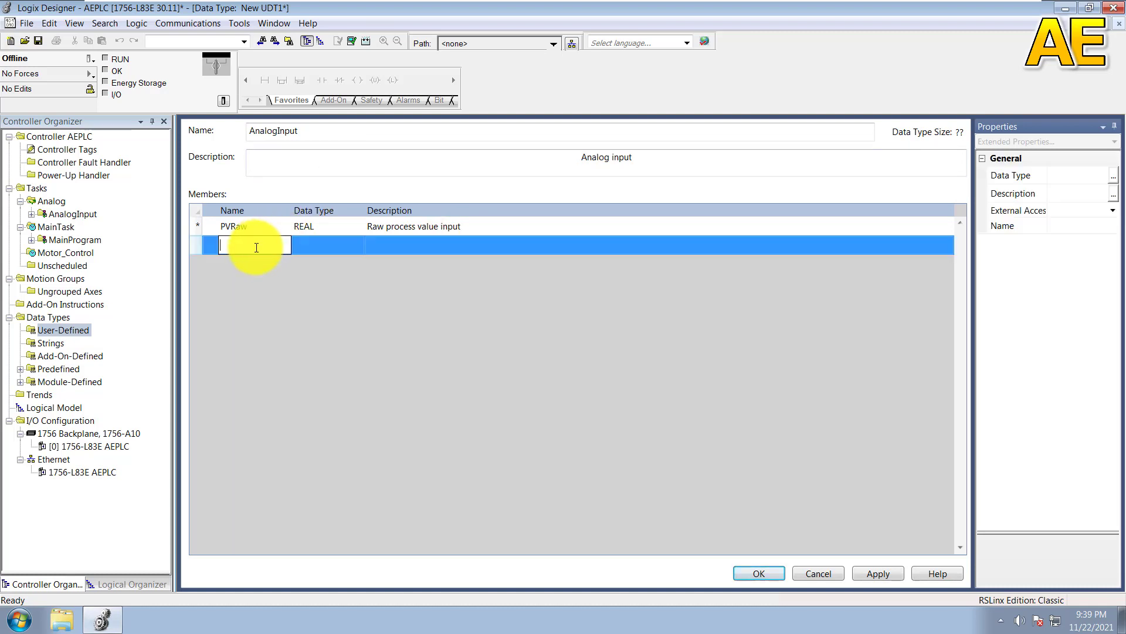
type("PVRw")
key("BackSpace")
type("ae")
type("M")
type("in")
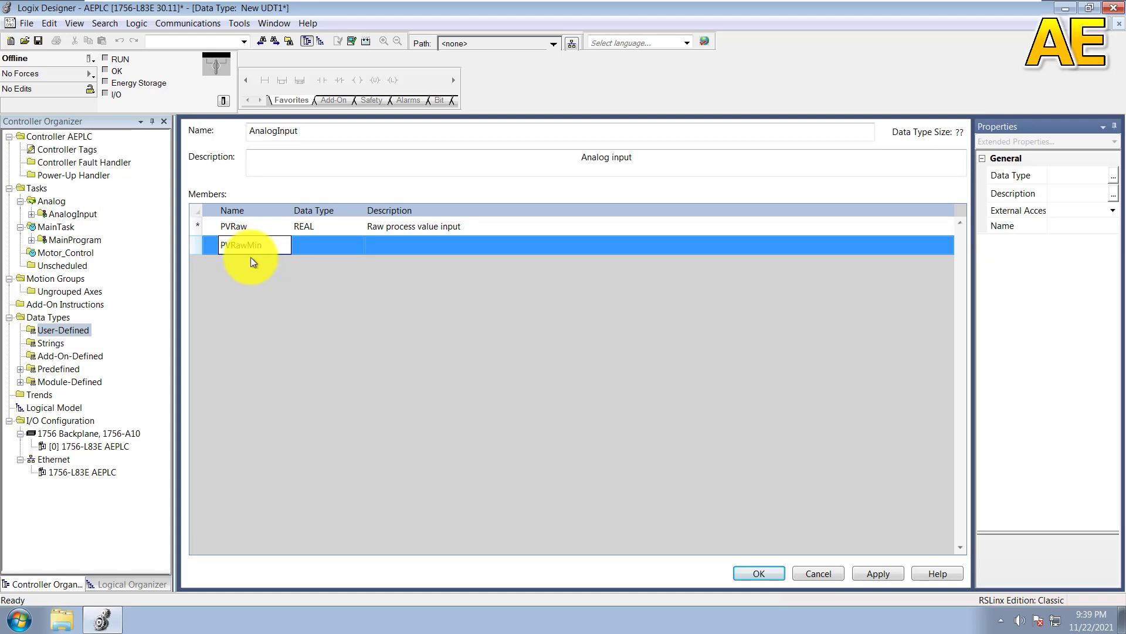
left_click(304, 249)
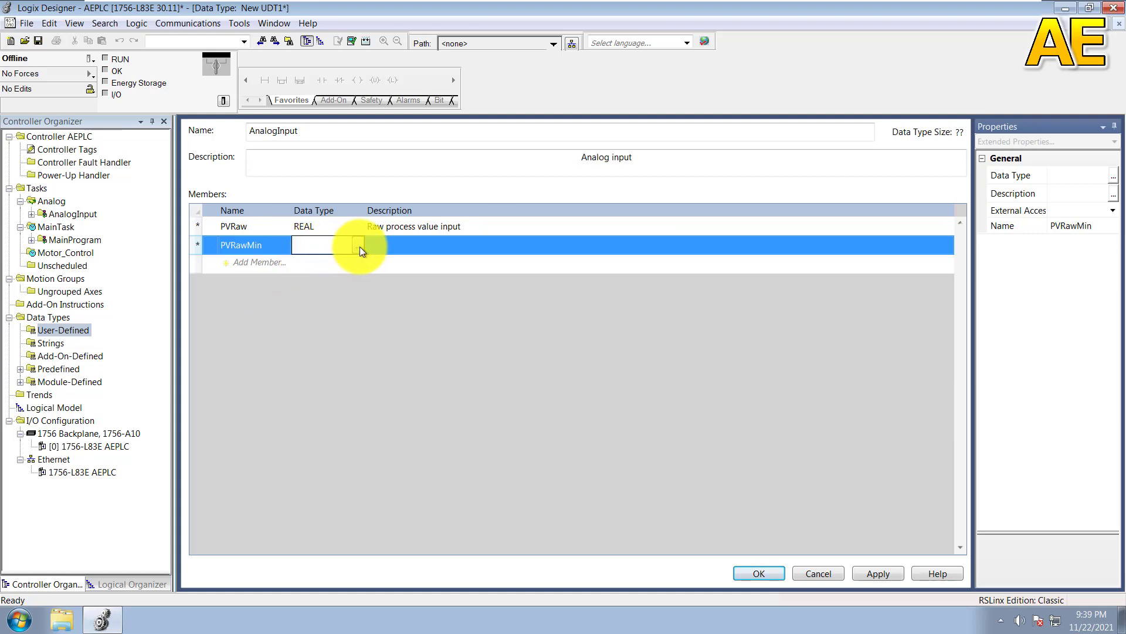
type("REAL")
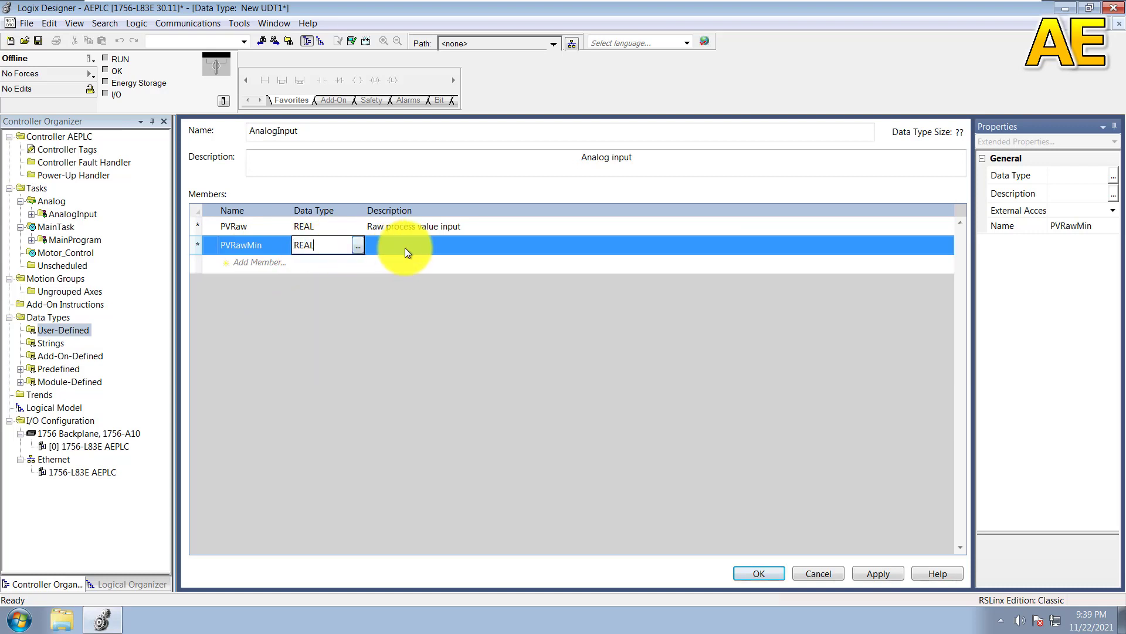
key("Tab")
Step: Enter "Raw process value min limit" as the description of the PVRawMin member
left_click(431, 249)
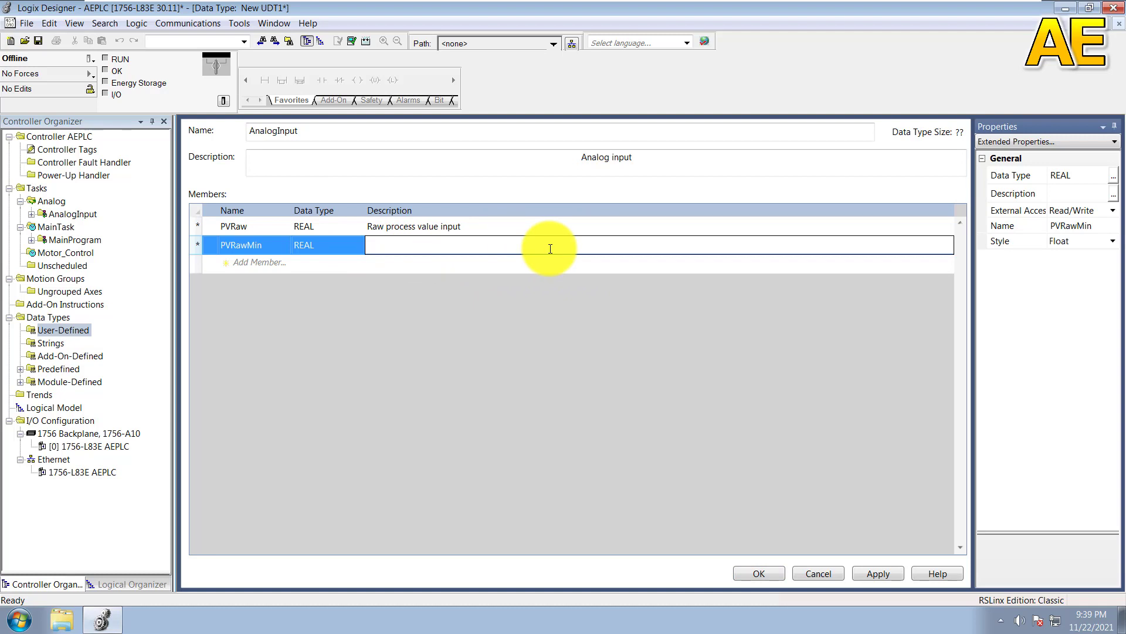
type("Raw process value")
key("ctrl+Return")
type("min limit")
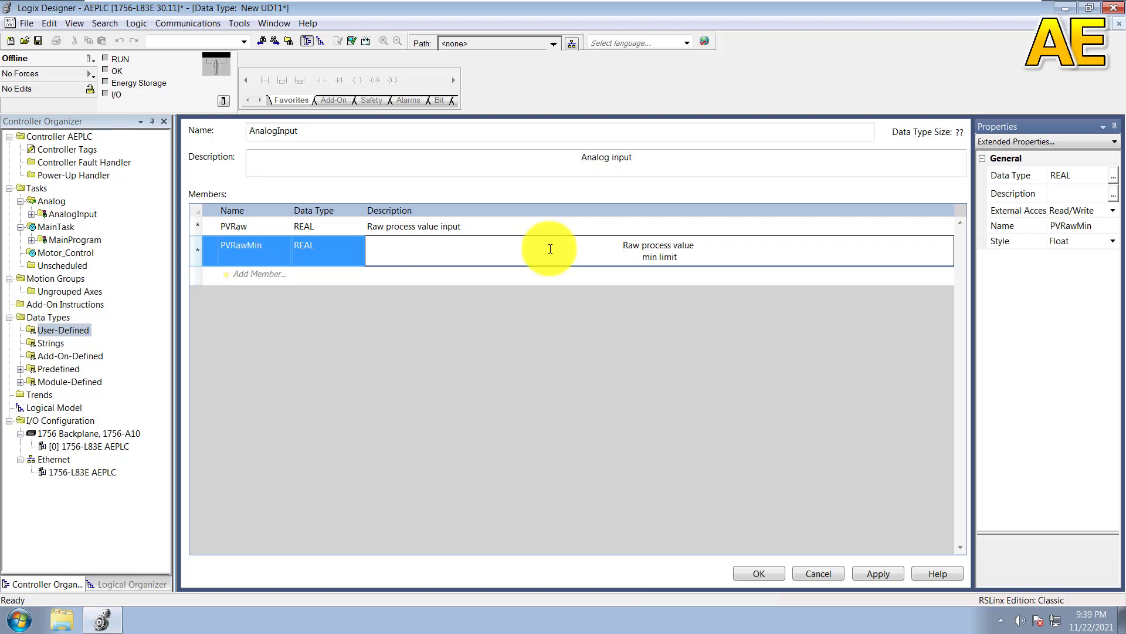
Step: Add a member named PVRawMax with the REAL data type below PVRawMin
left_click(262, 273)
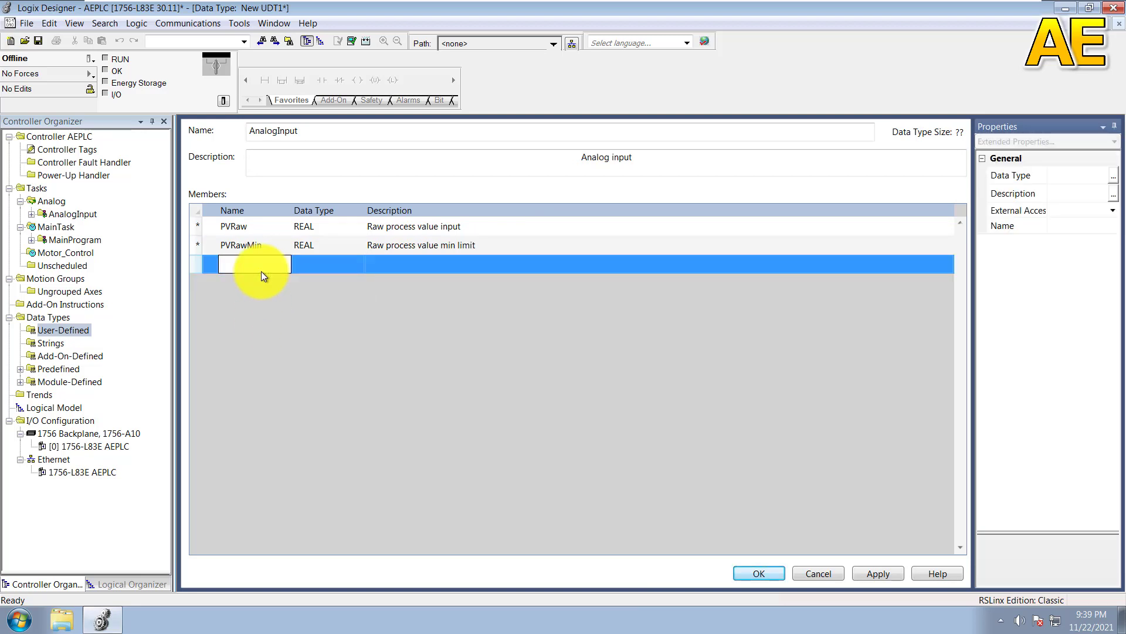
type("RawMax")
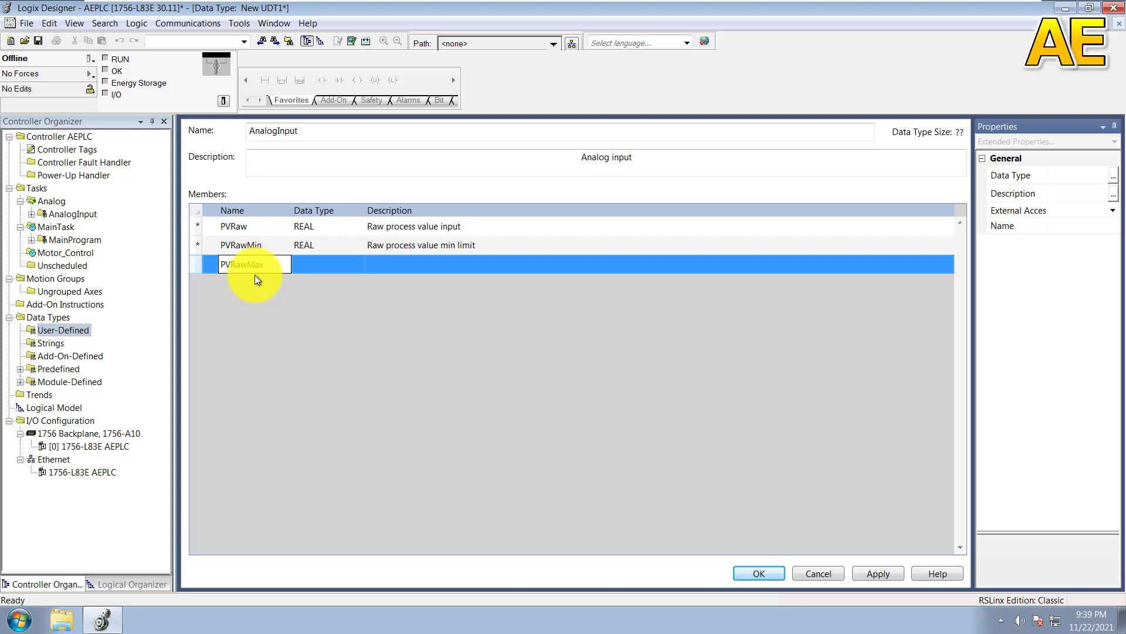
left_click(307, 265)
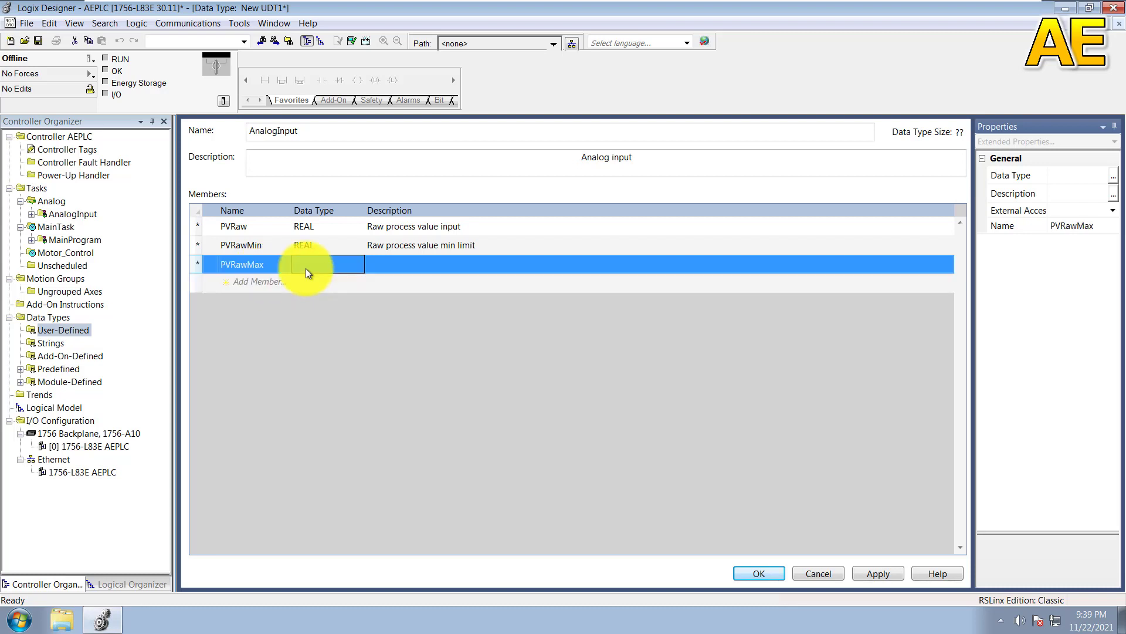
type("REAL")
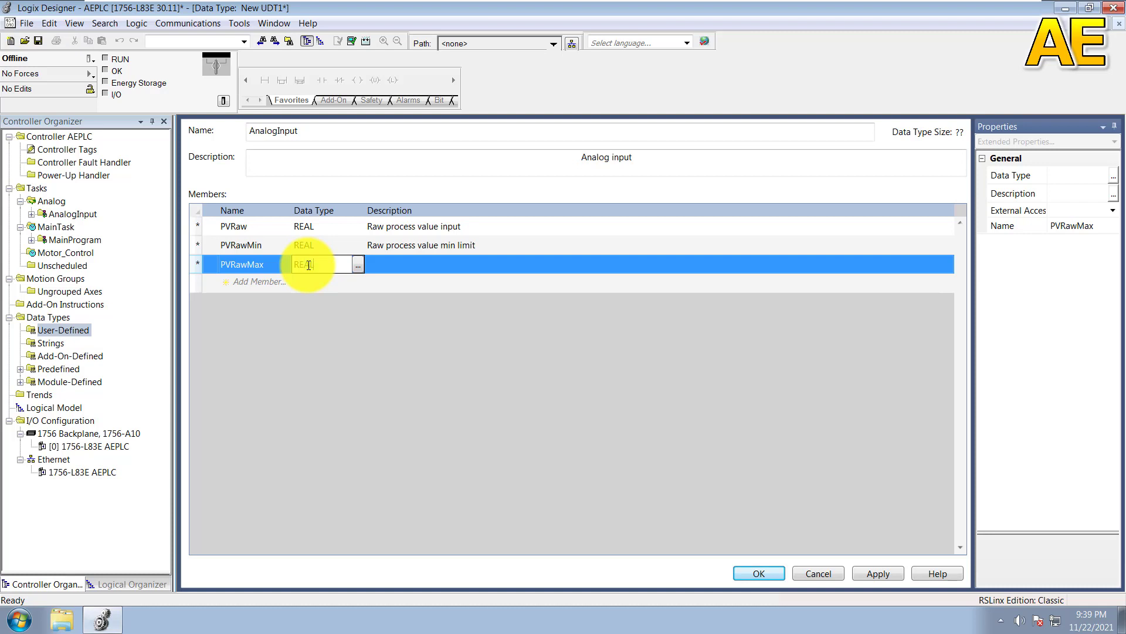
Step: Copy the PVRawMin description to the PVRawMax member and change it to "Raw process value max limit"
left_click(490, 244)
left_click(491, 244)
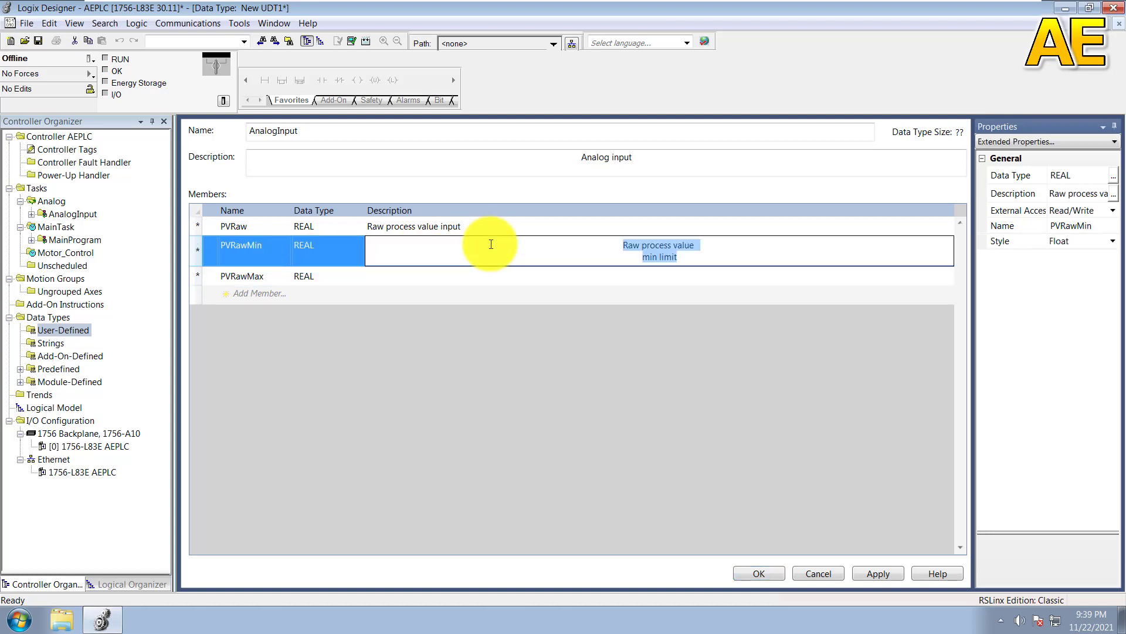
key("ctrl+c")
left_click(453, 270)
key("ctrl+v")
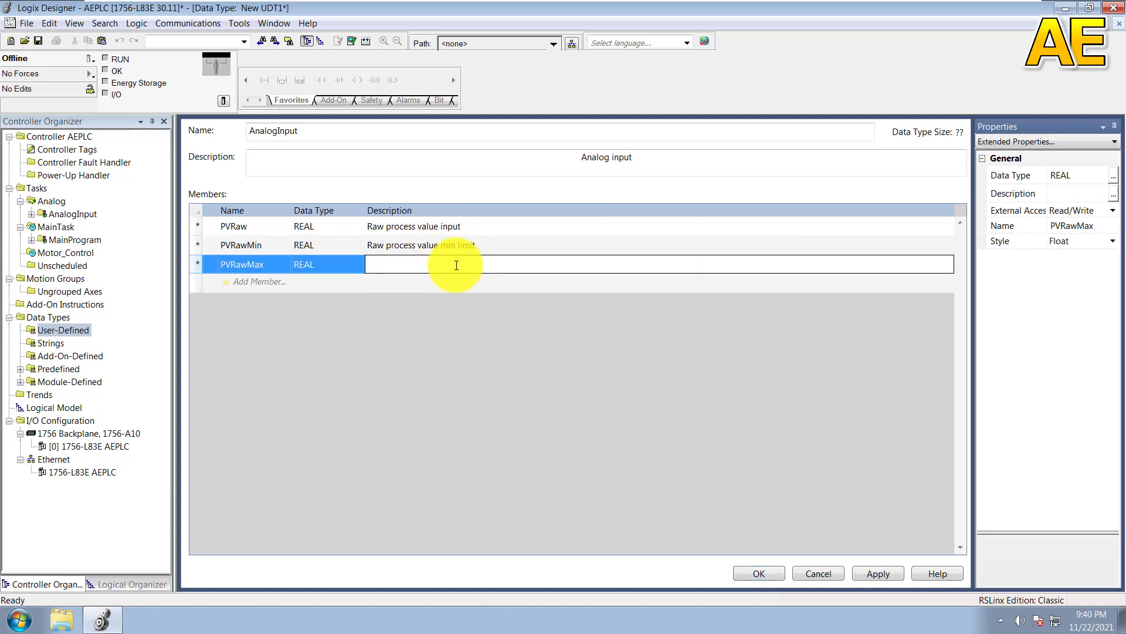
double_click(653, 282)
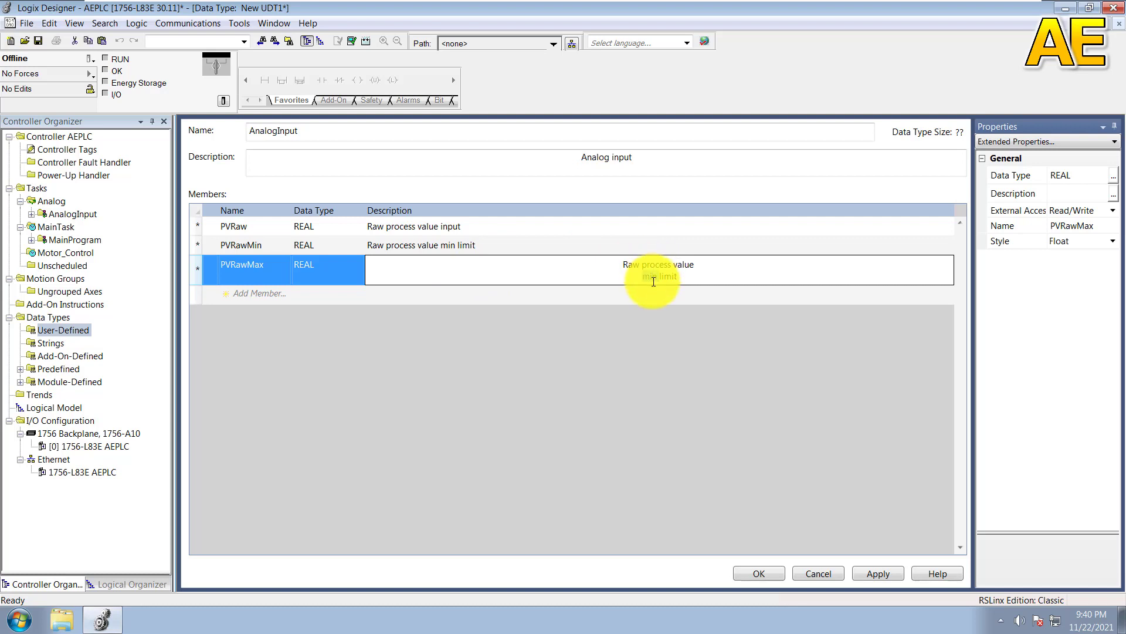
type("max")
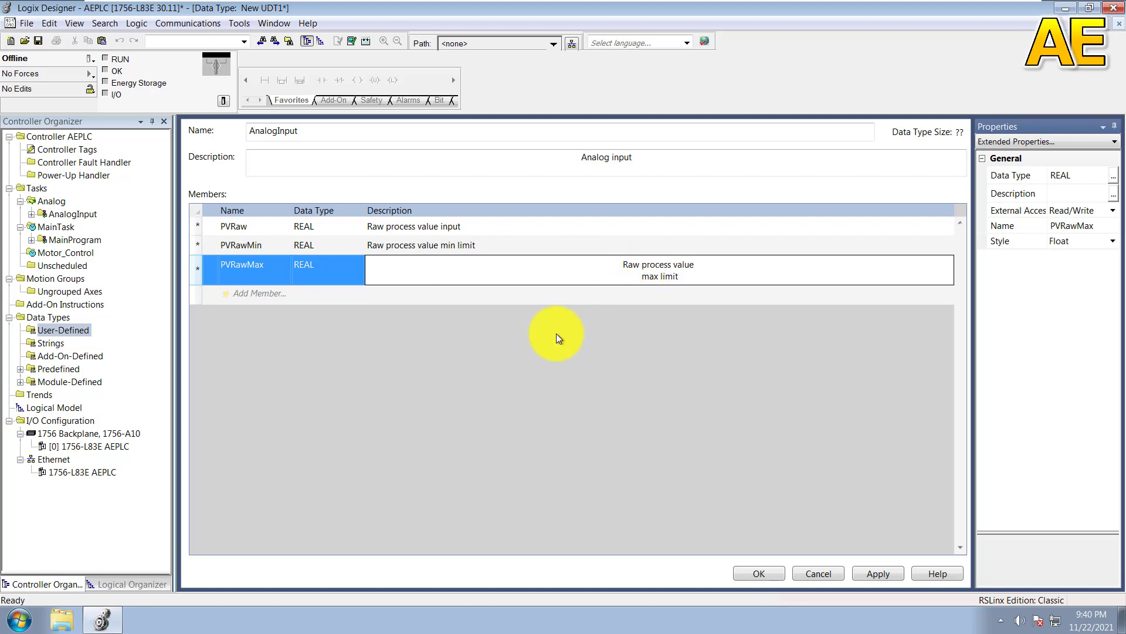
key("Return")
Step: Add a member named PVEUMin with the REAL data type below PVRawMax
left_click(266, 287)
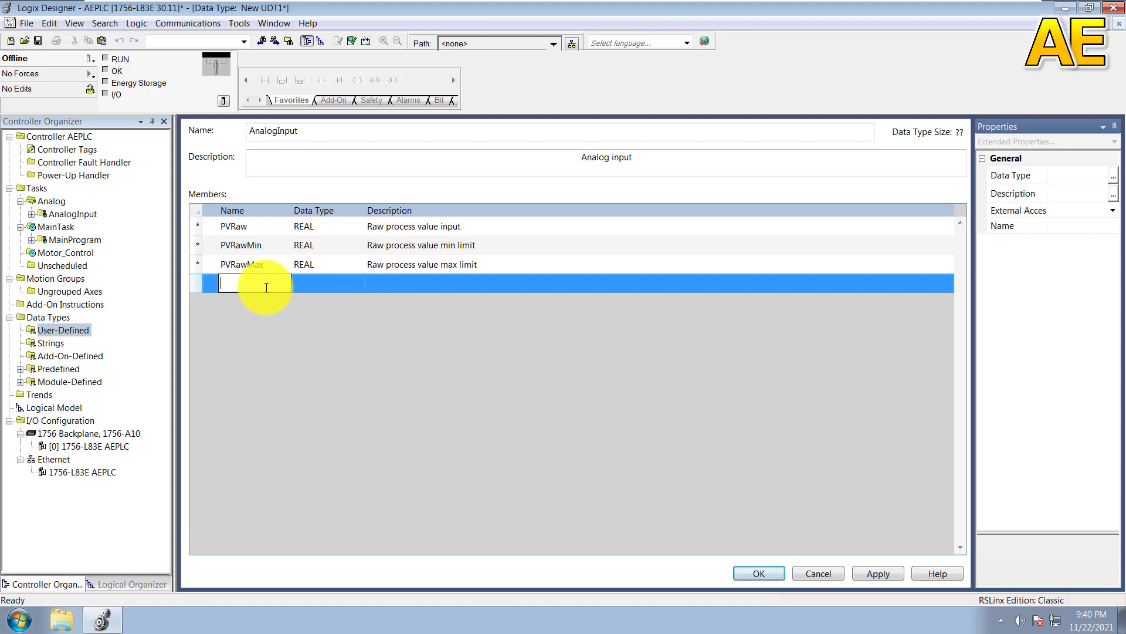
type("PVEUMin")
left_click(312, 283)
left_click(312, 280)
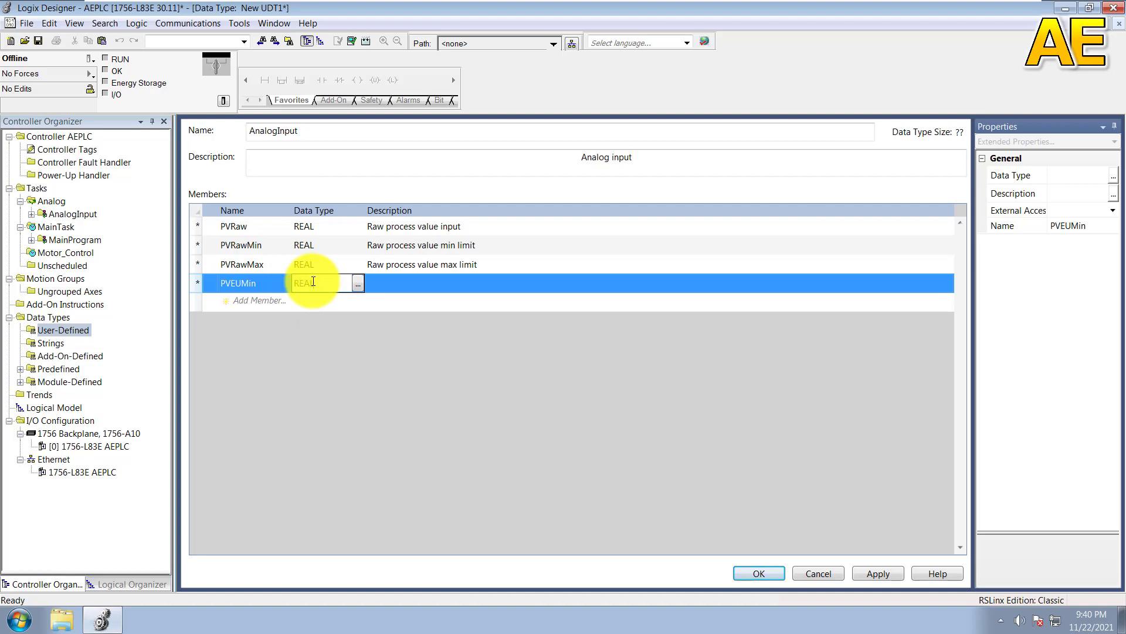
Step: Describe the PVEUMin member as "Engineering unit process value min limit" and copy that text
left_click(413, 282)
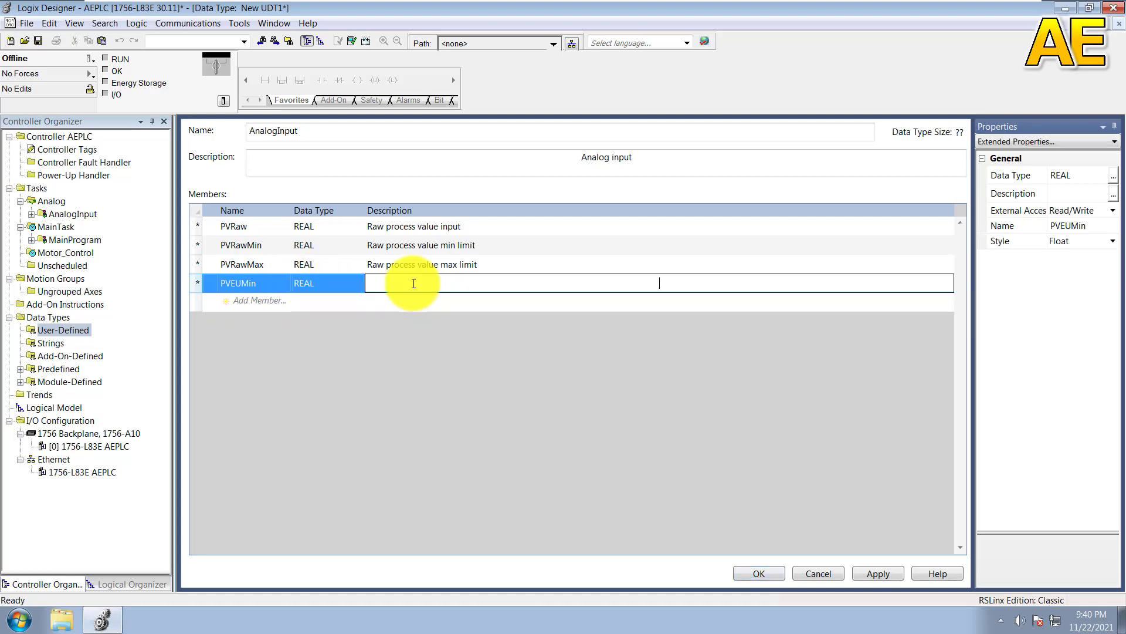
type("Engineering unit process val")
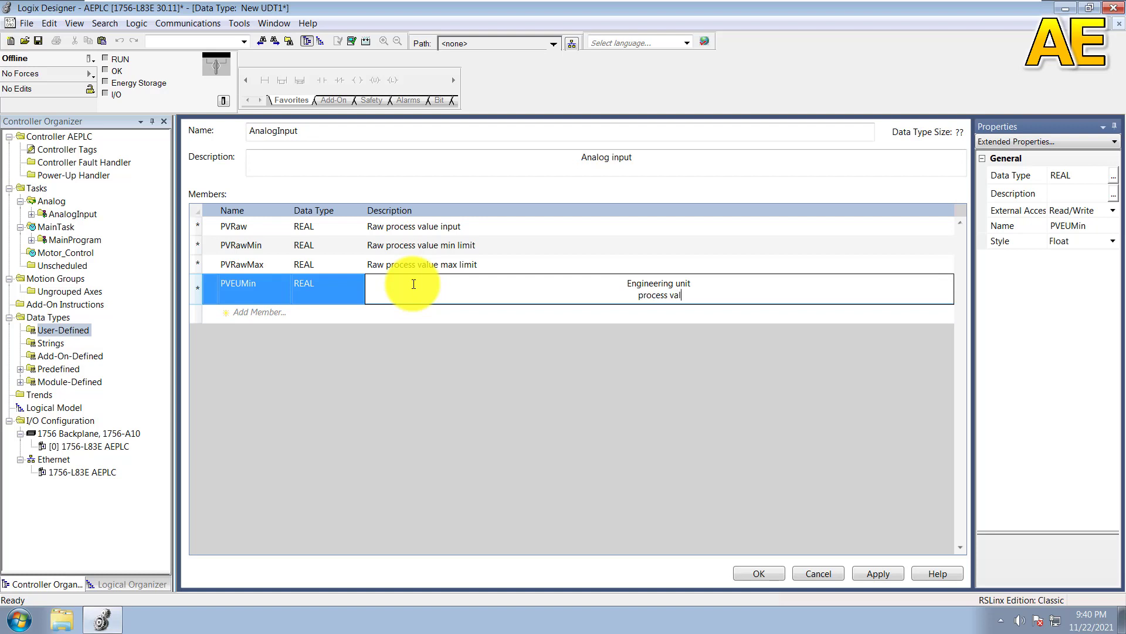
type("ue min limit")
key("Return")
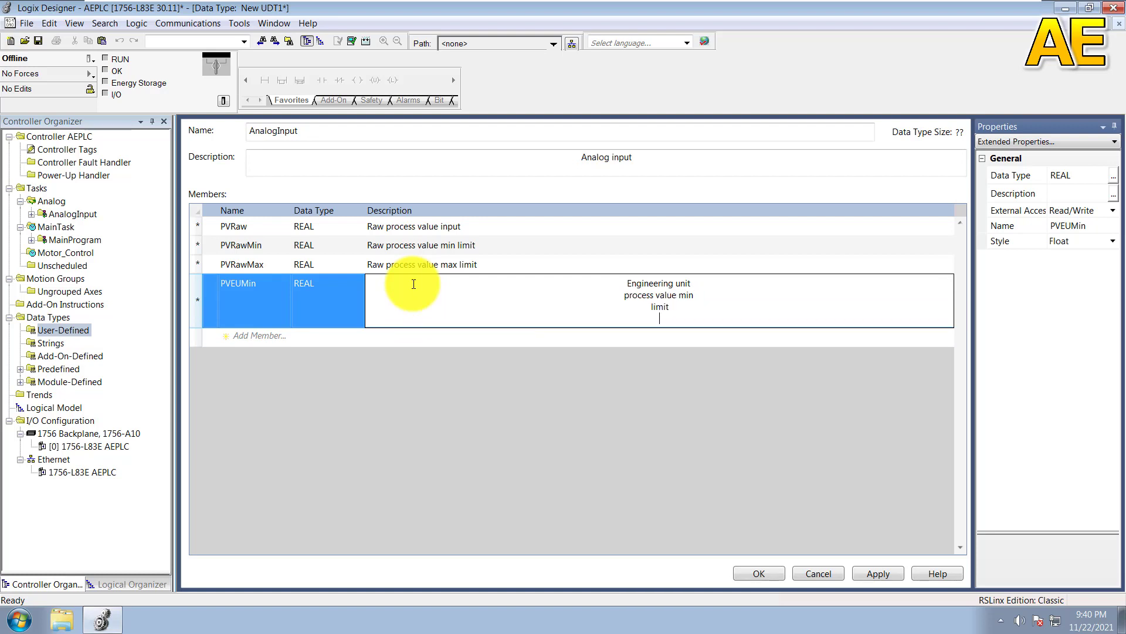
key("BackSpace")
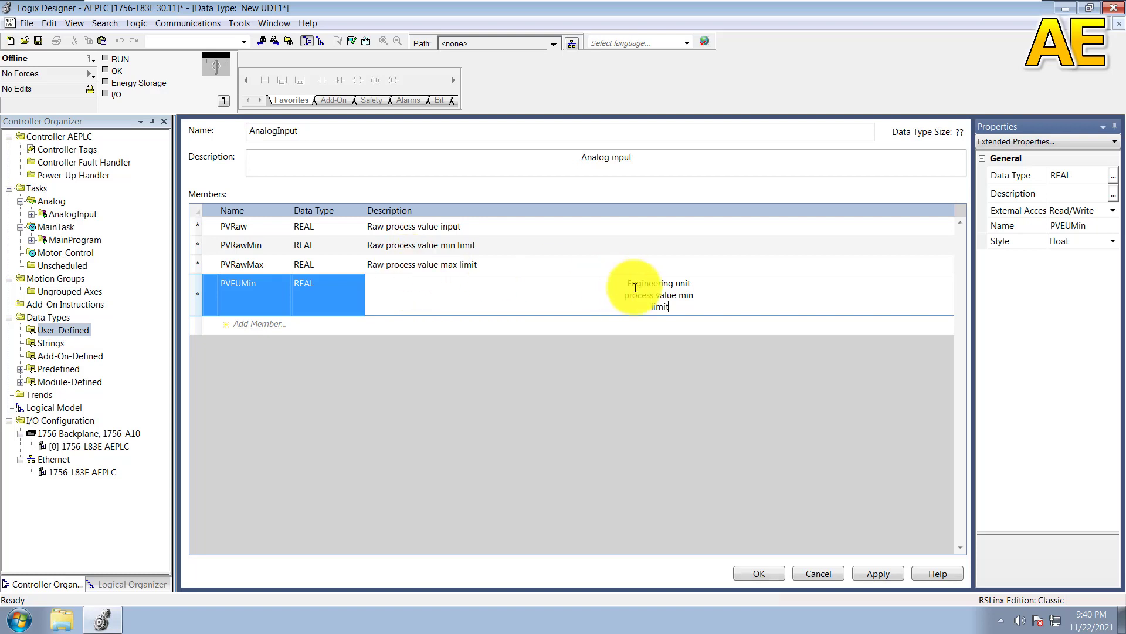
left_click_drag(683, 310, 623, 282)
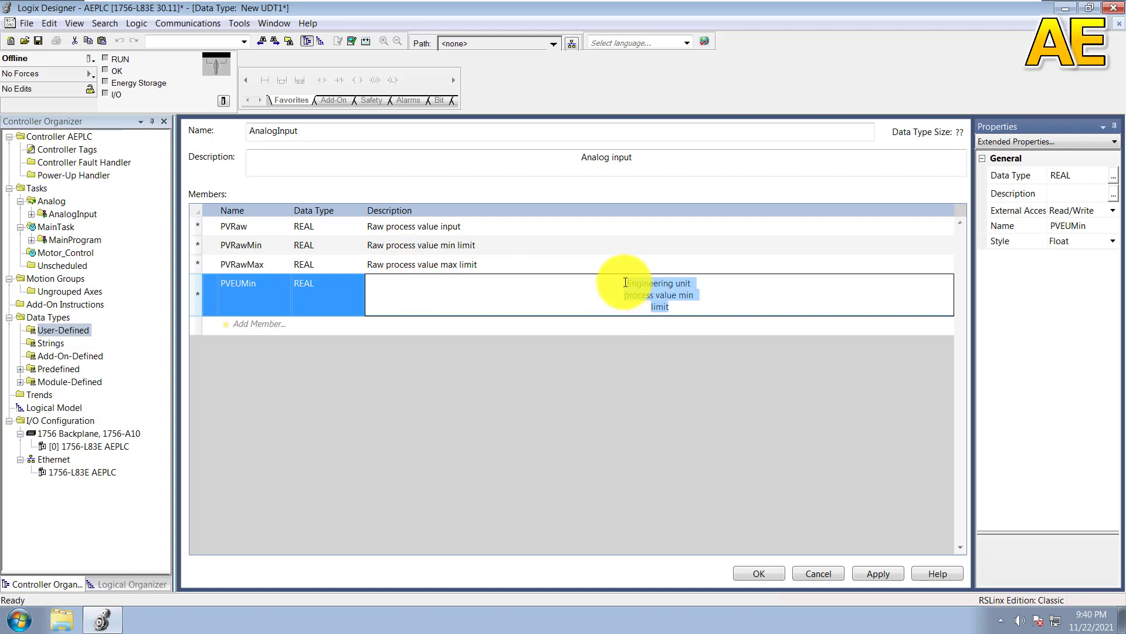
Step: Add a member named PVEUMax with the REAL data type below PVEUMin
left_click(252, 325)
left_click(253, 302)
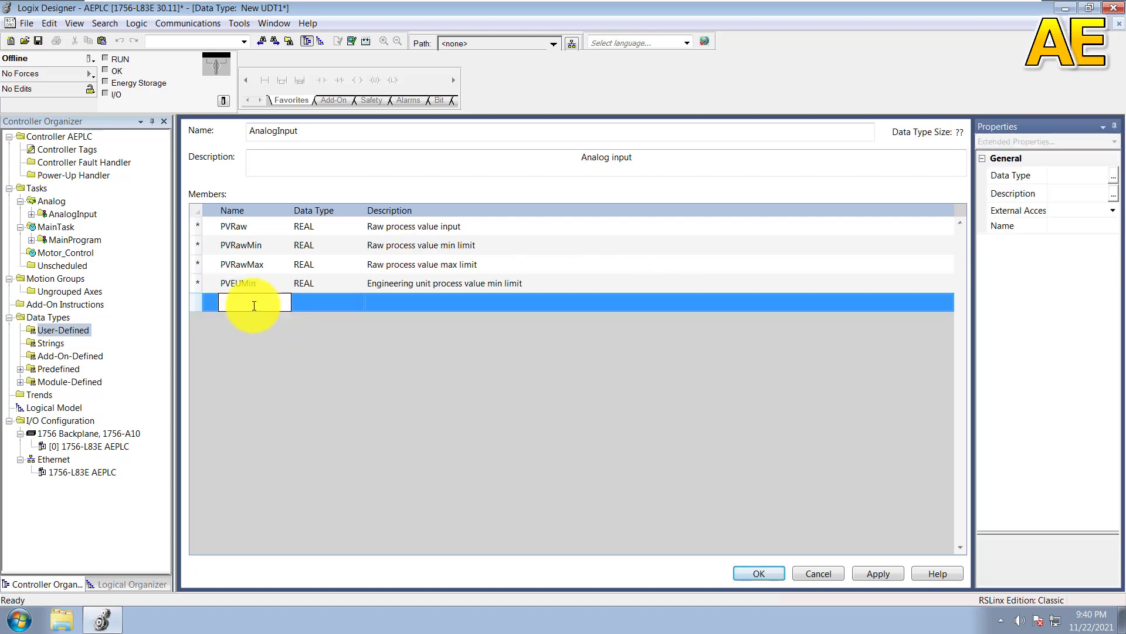
type("PVEUMax")
left_click(326, 305)
type("REAL")
Step: Paste the copied description into PVEUMax, change it to "Engineering unit process value max limit", and save and close the AnalogInput data type
left_click(429, 304)
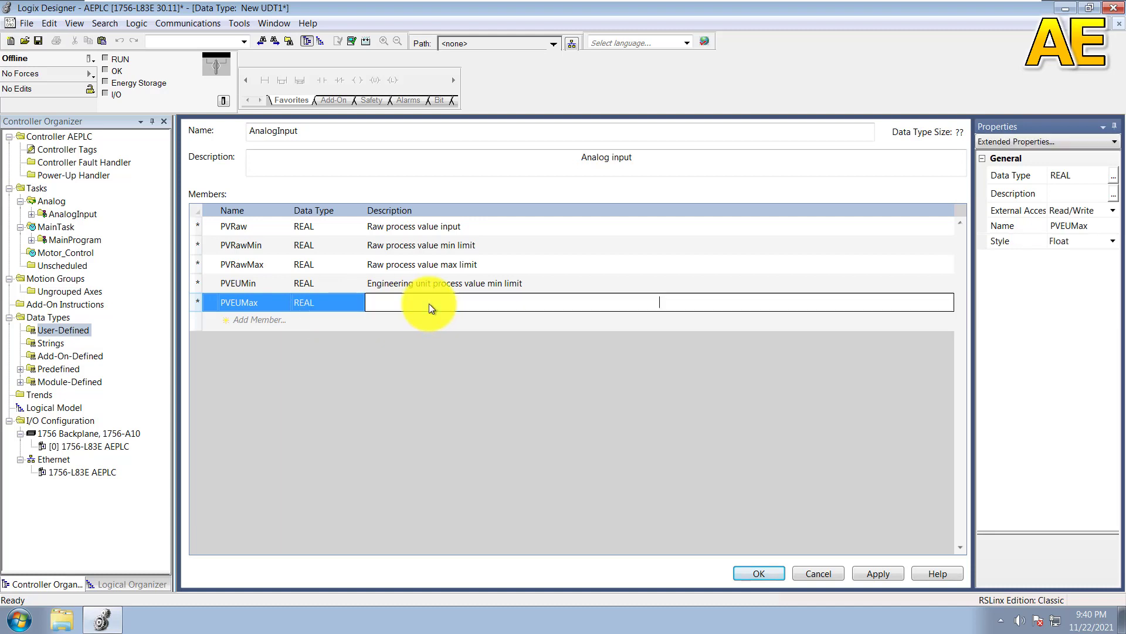
key("ctrl+v")
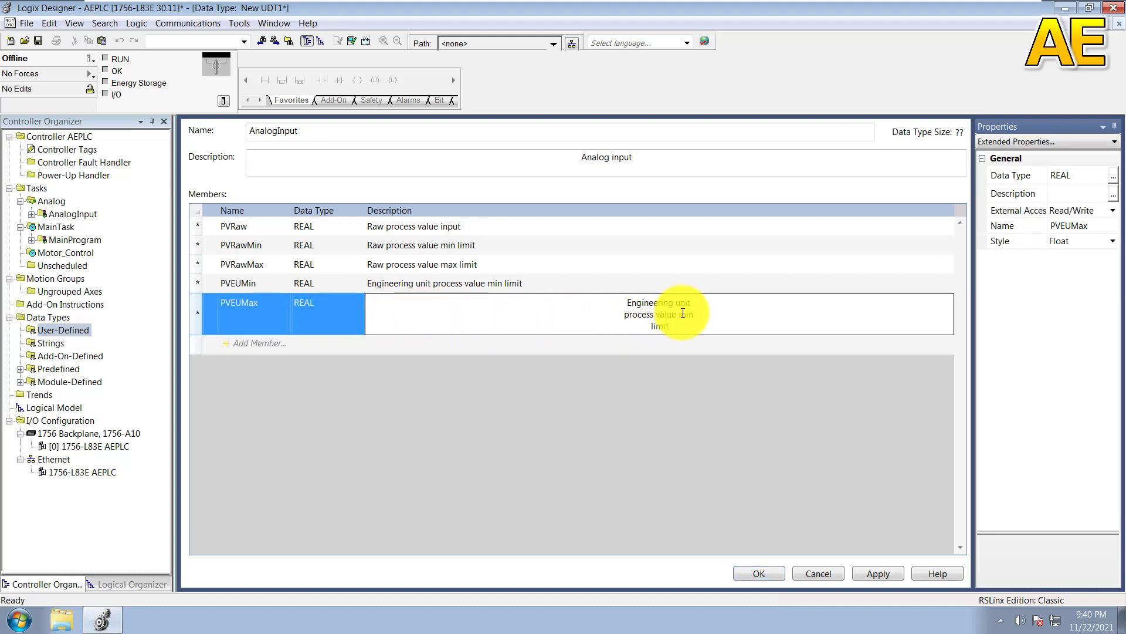
type("max")
left_click(881, 576)
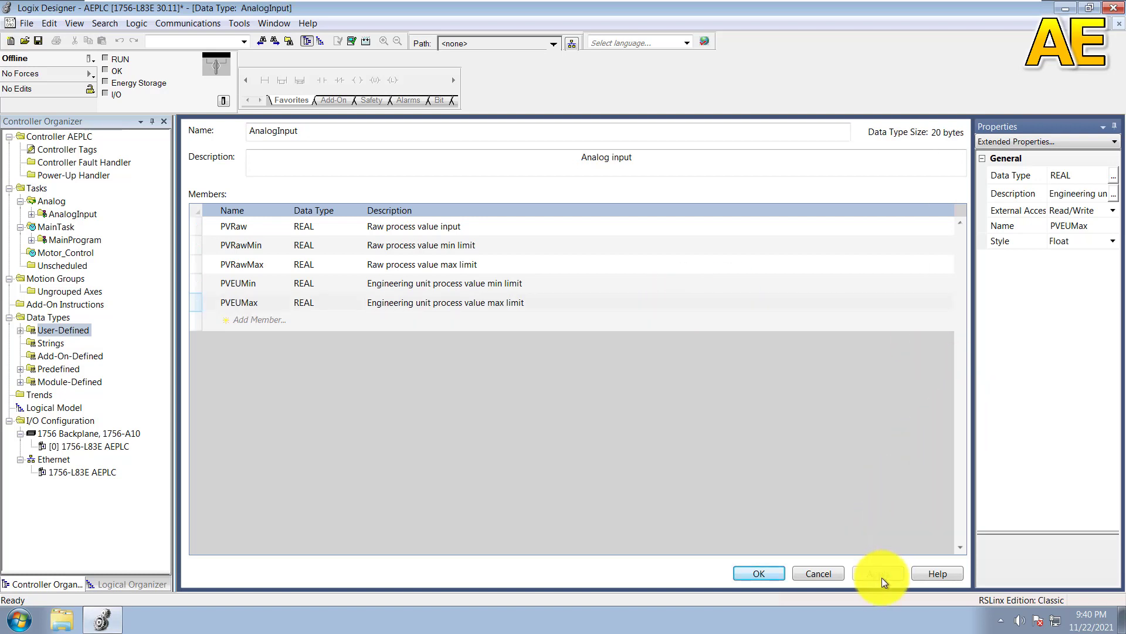
left_click(762, 575)
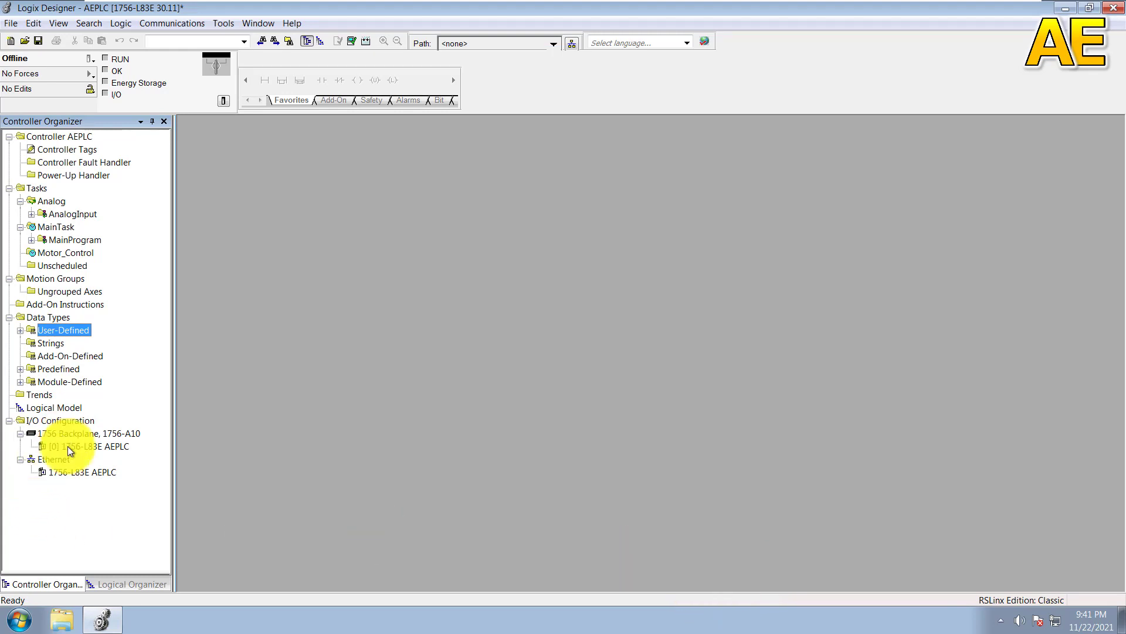
Step: Reopen the AnalogInput data type from the user-defined types to review its members, and close it
left_click(20, 331)
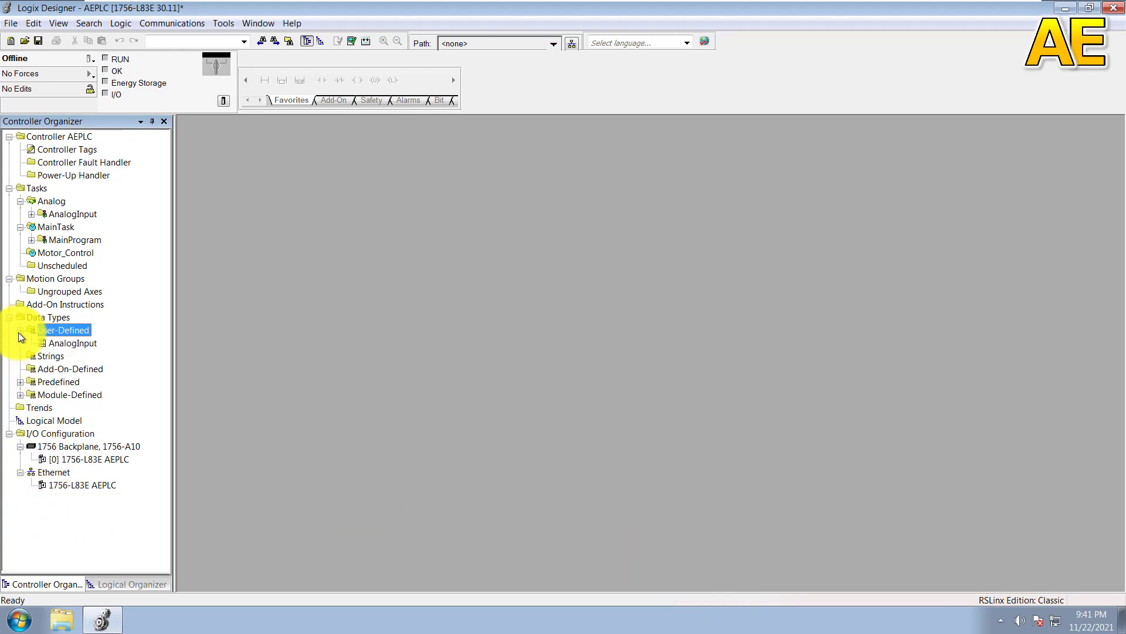
double_click(49, 344)
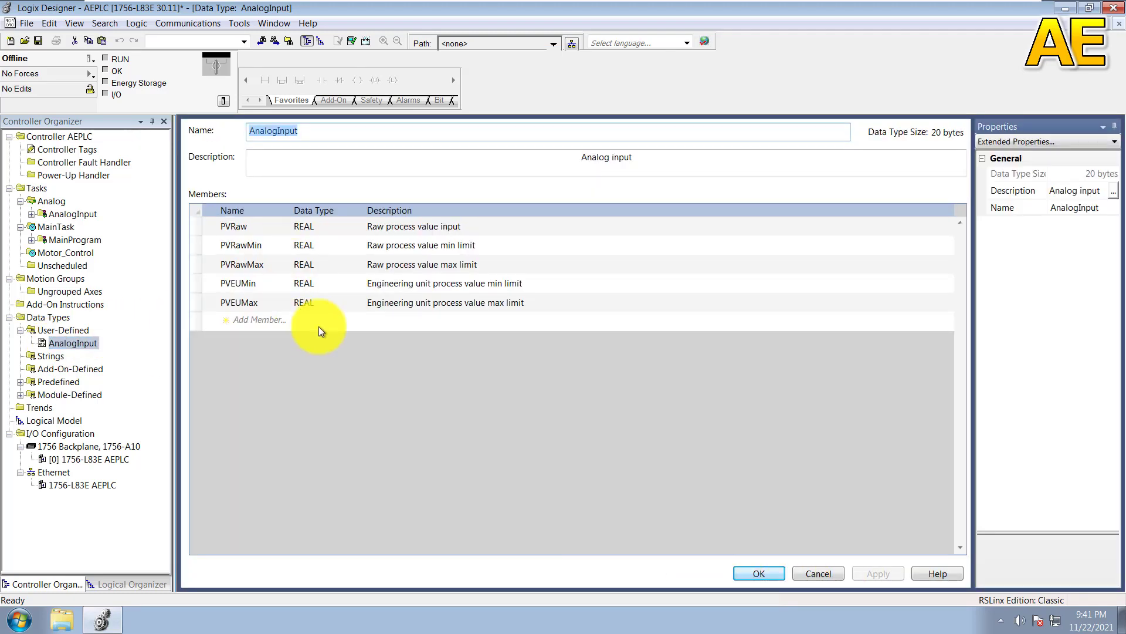
left_click(770, 573)
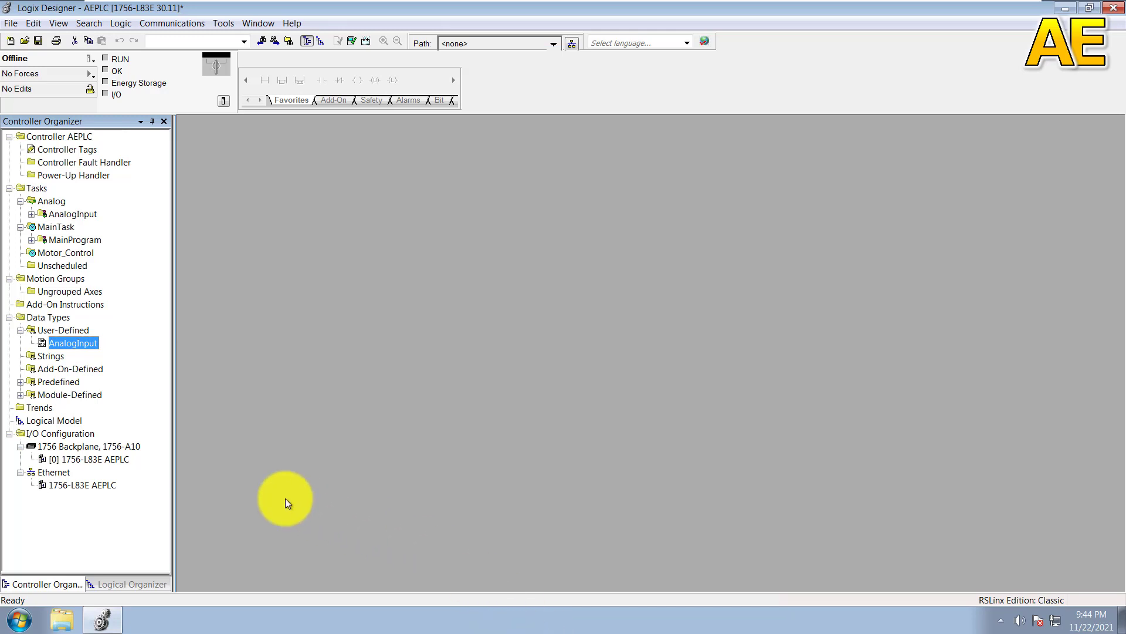
Step: Start a new module on the 1756-A10 backplane, finding the 1756-EN2T Ethernet bridge in the catalog with the search text "EN2T"
left_click(108, 447)
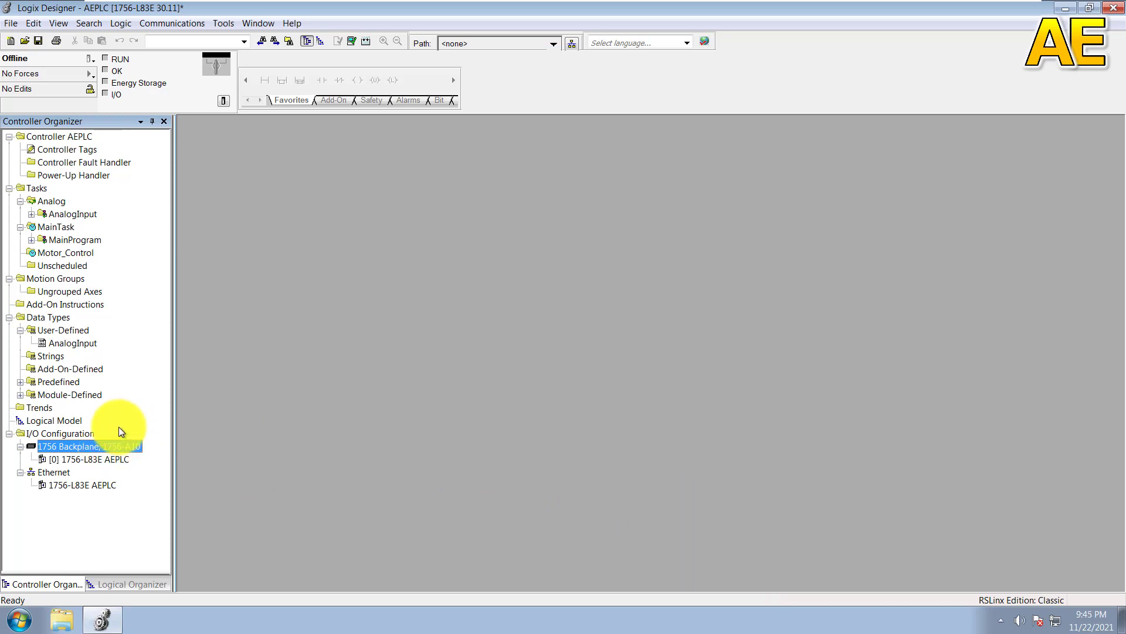
right_click(83, 446)
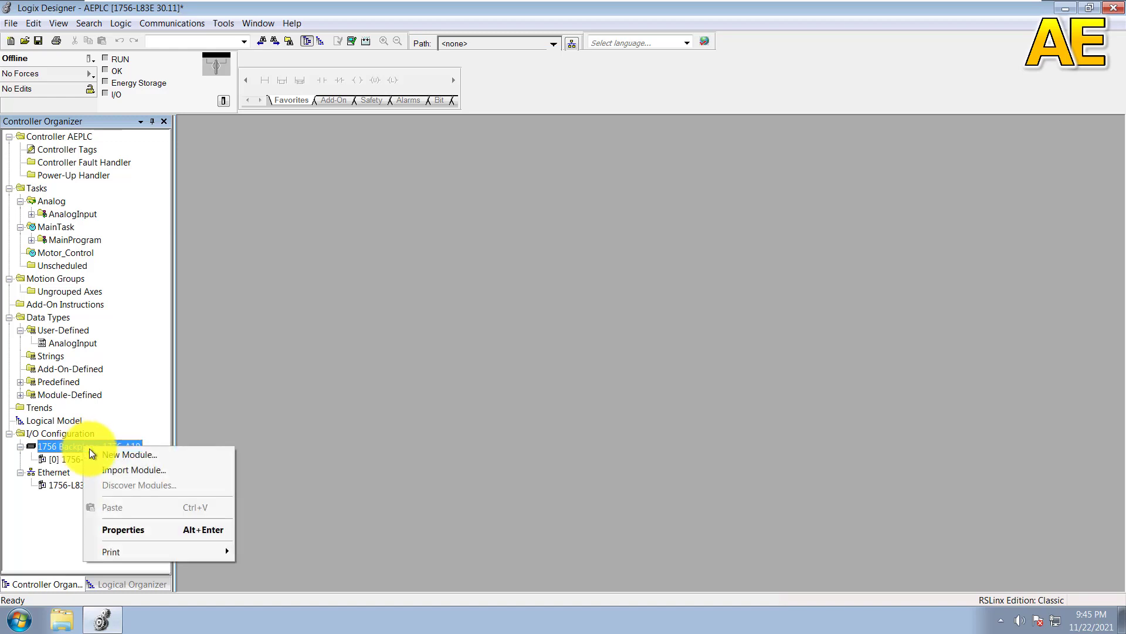
left_click(149, 455)
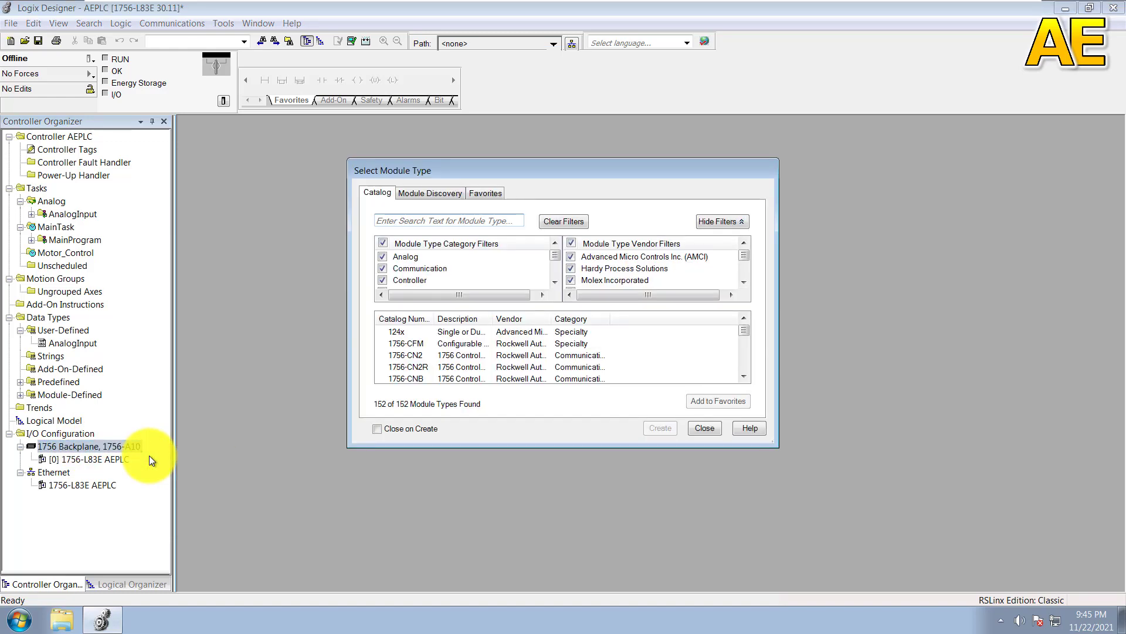
left_click(424, 219)
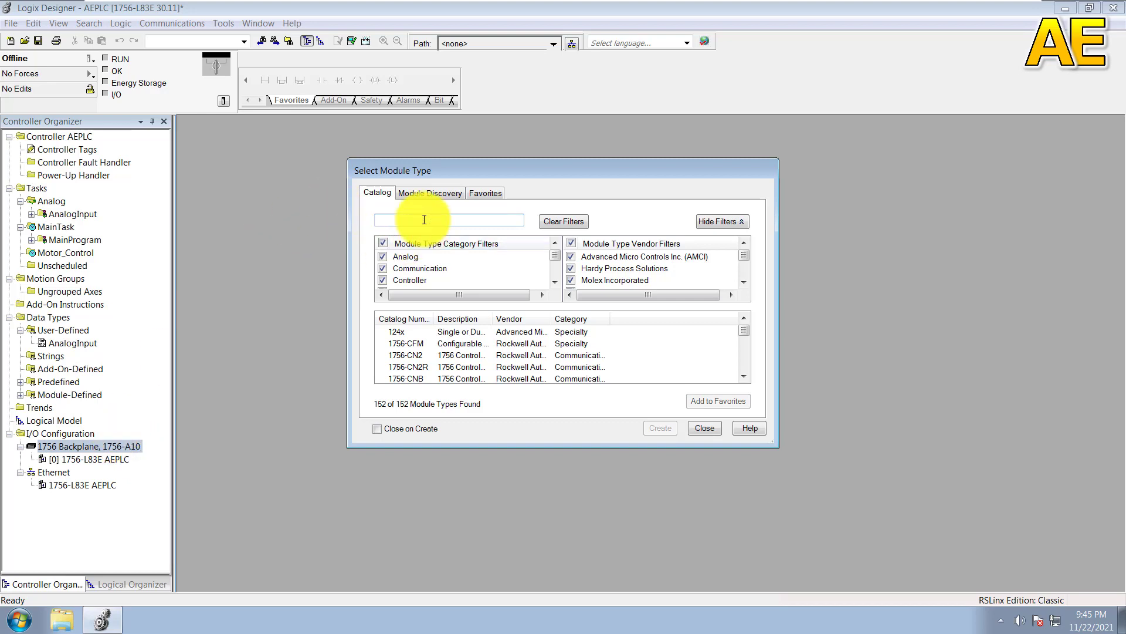
type("EN2")
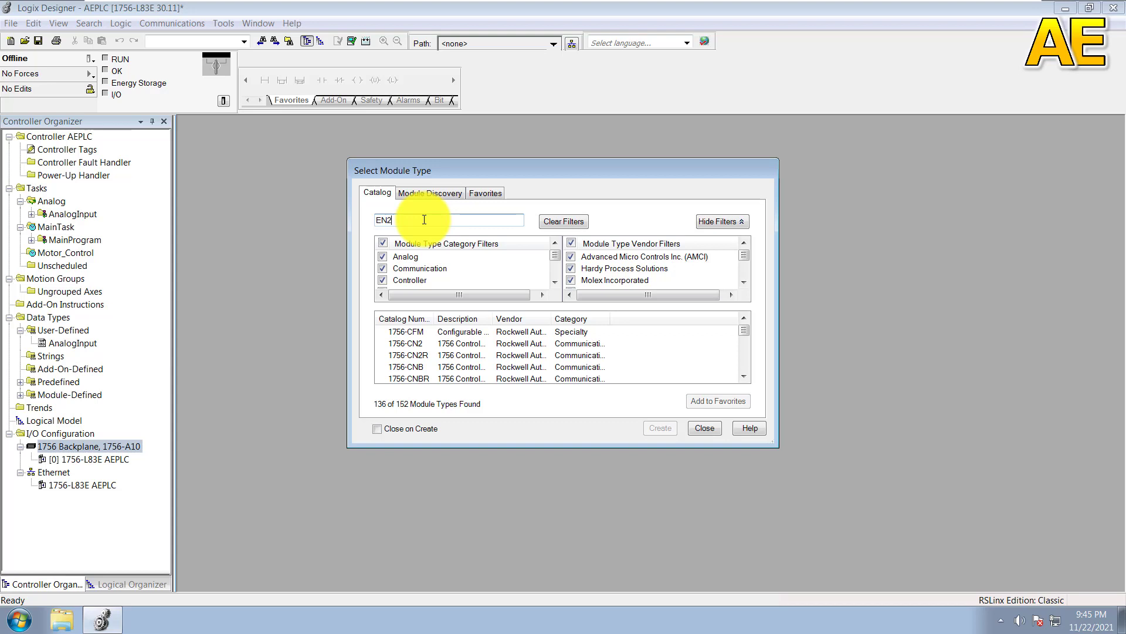
type("T")
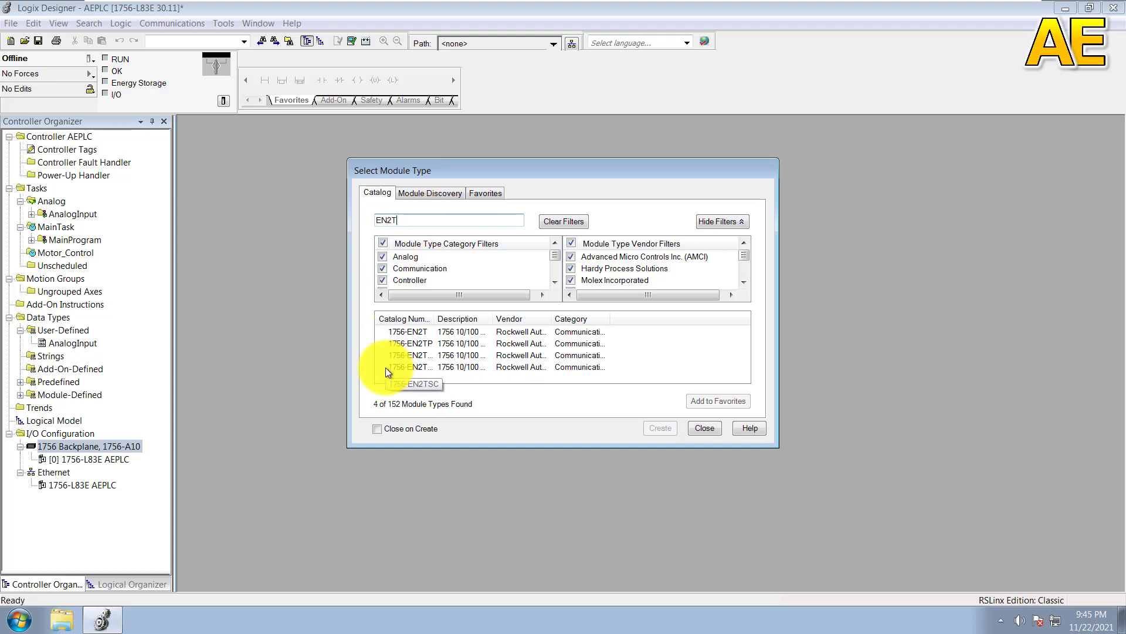
left_click(414, 332)
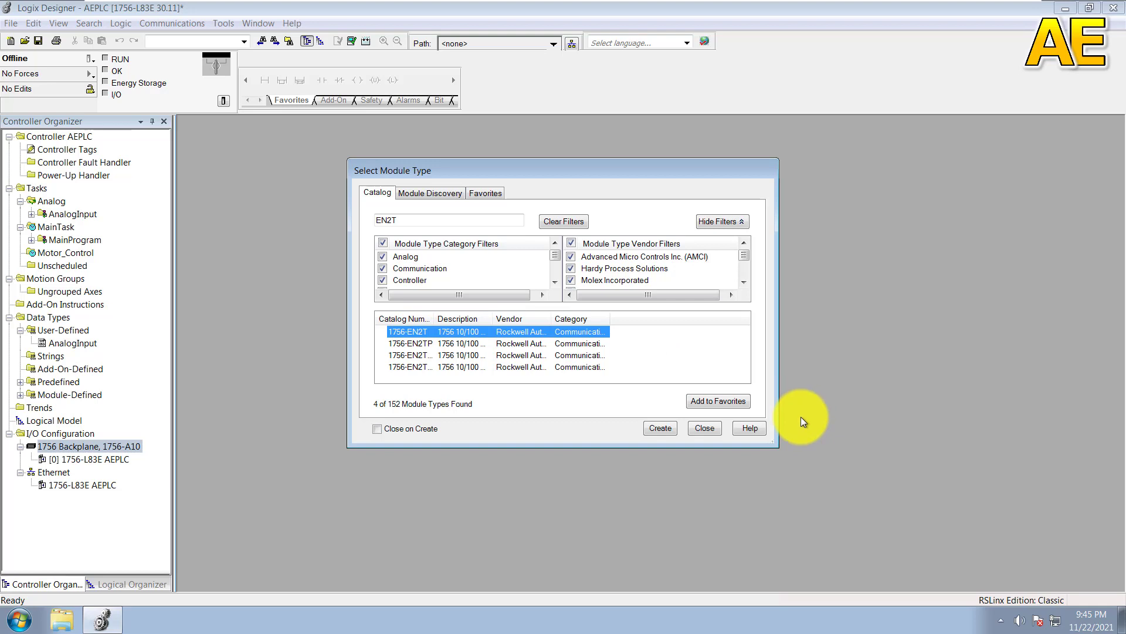
left_click(670, 427)
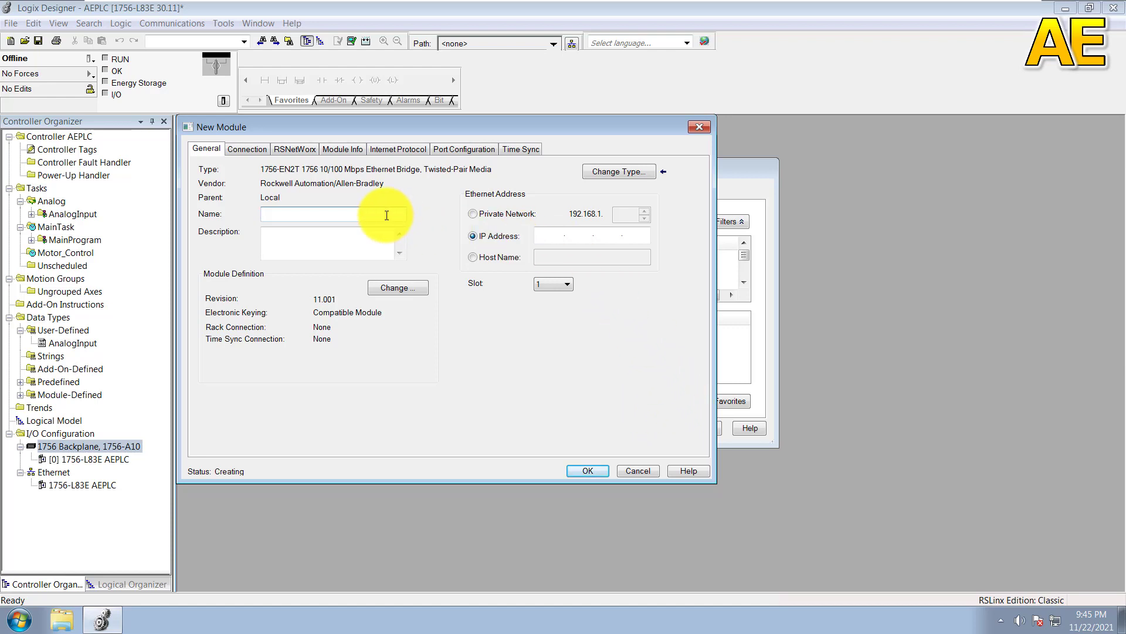
Step: Name the new EN2T module Ethernet1 and describe it as "Ethernet1 EN2T"
type("Ethernet1")
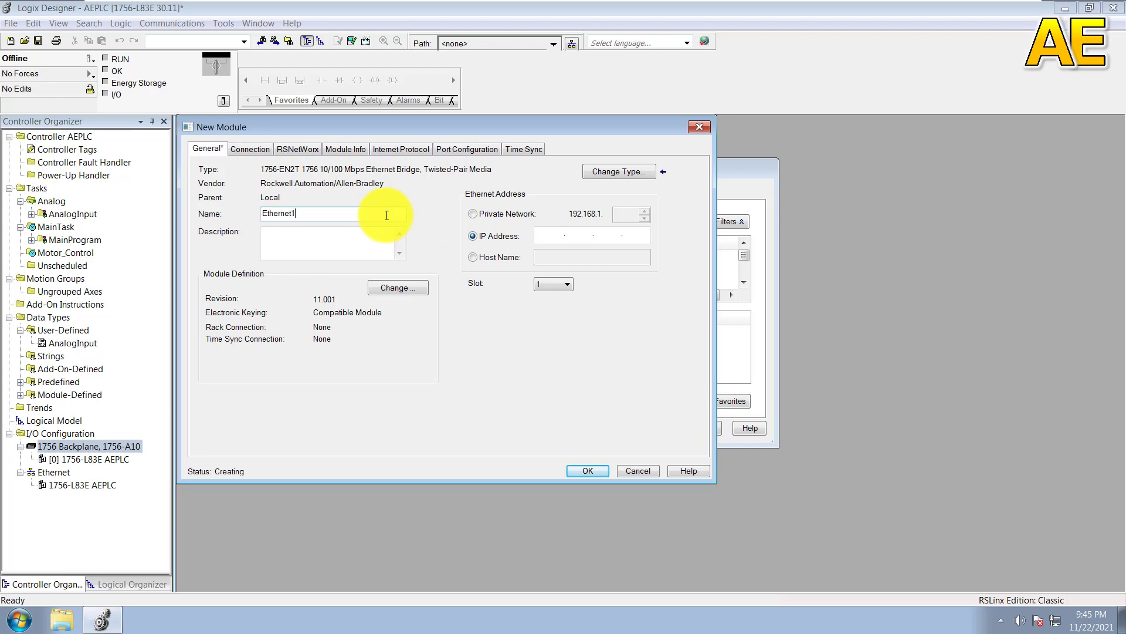
left_click(365, 243)
type("Ethern")
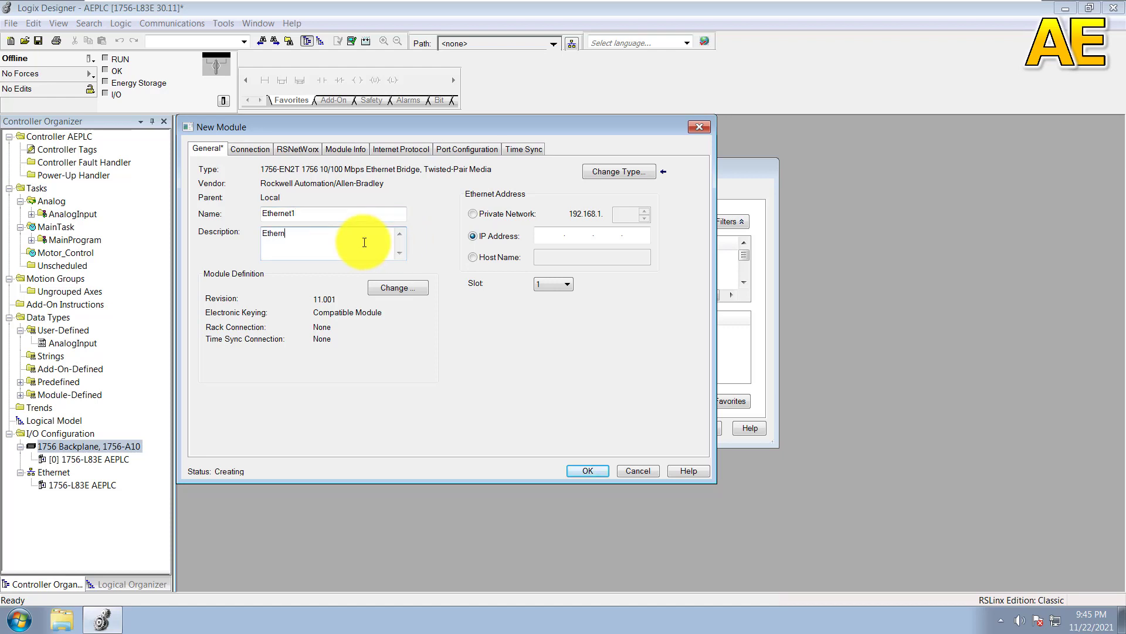
type("et1 EN2T")
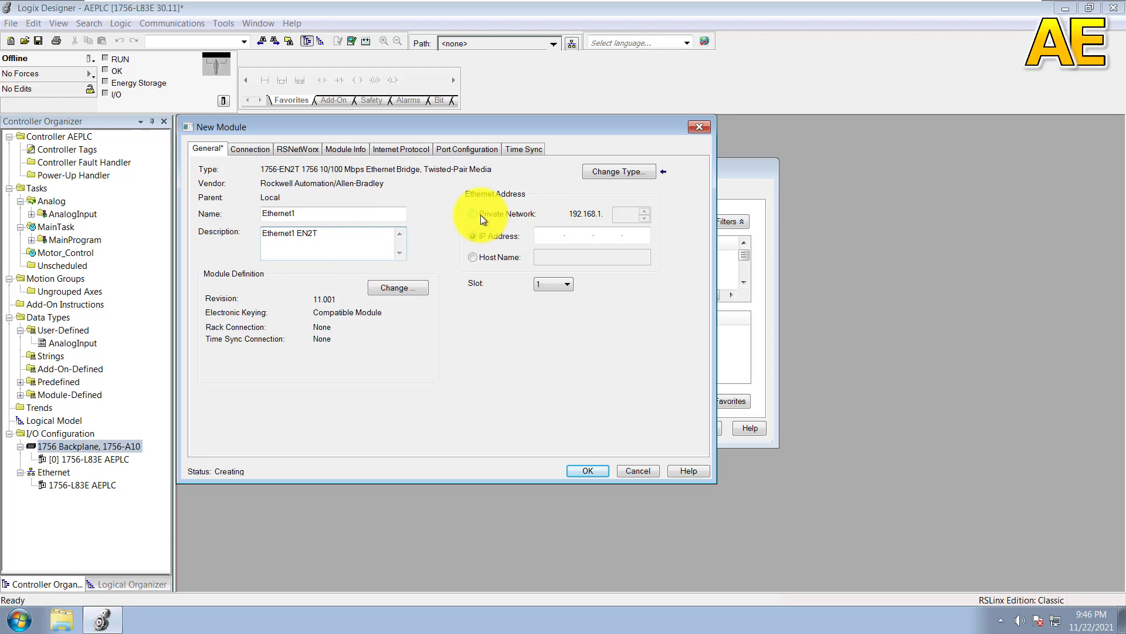
Step: Assign Ethernet1 the private network address 192.168.1.11, create the module, and close the module catalog
left_click(503, 215)
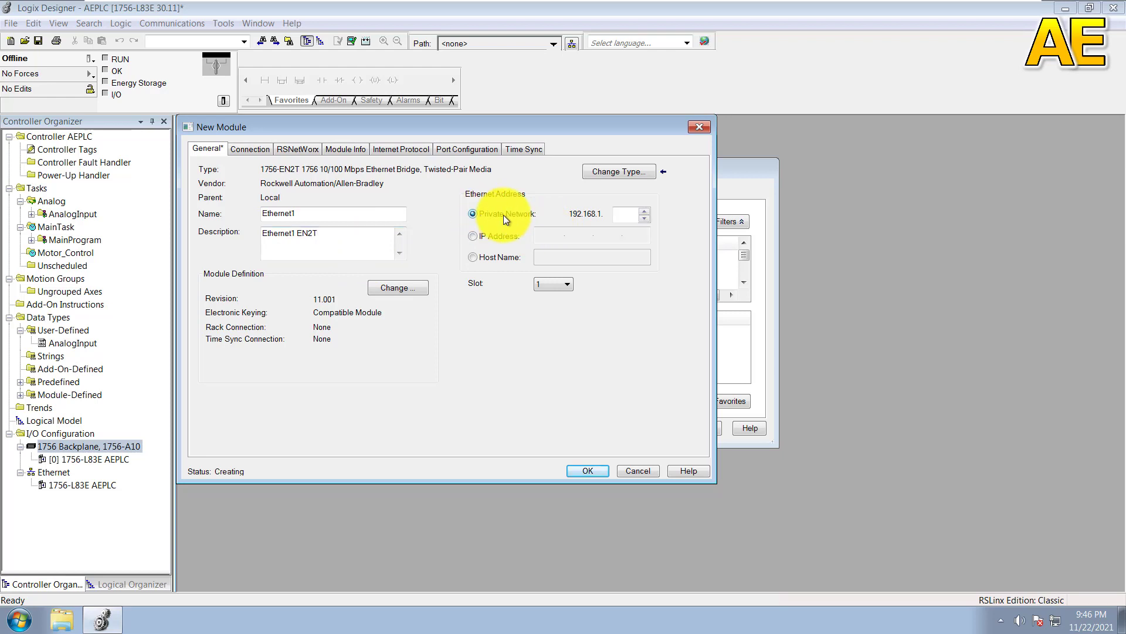
left_click(633, 216)
type("11")
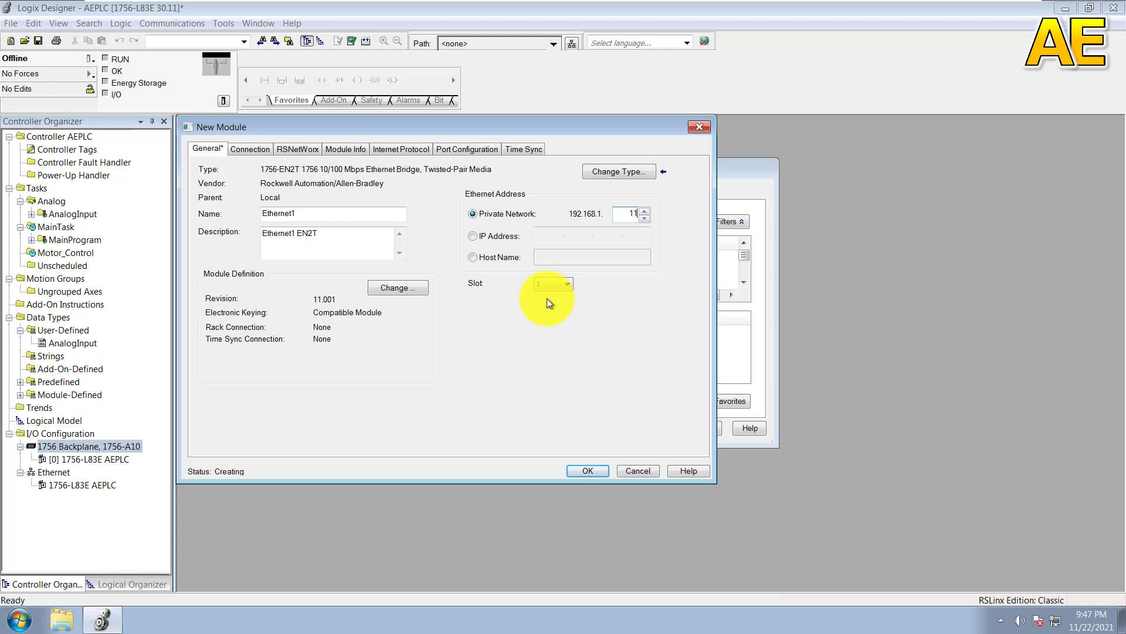
left_click(581, 471)
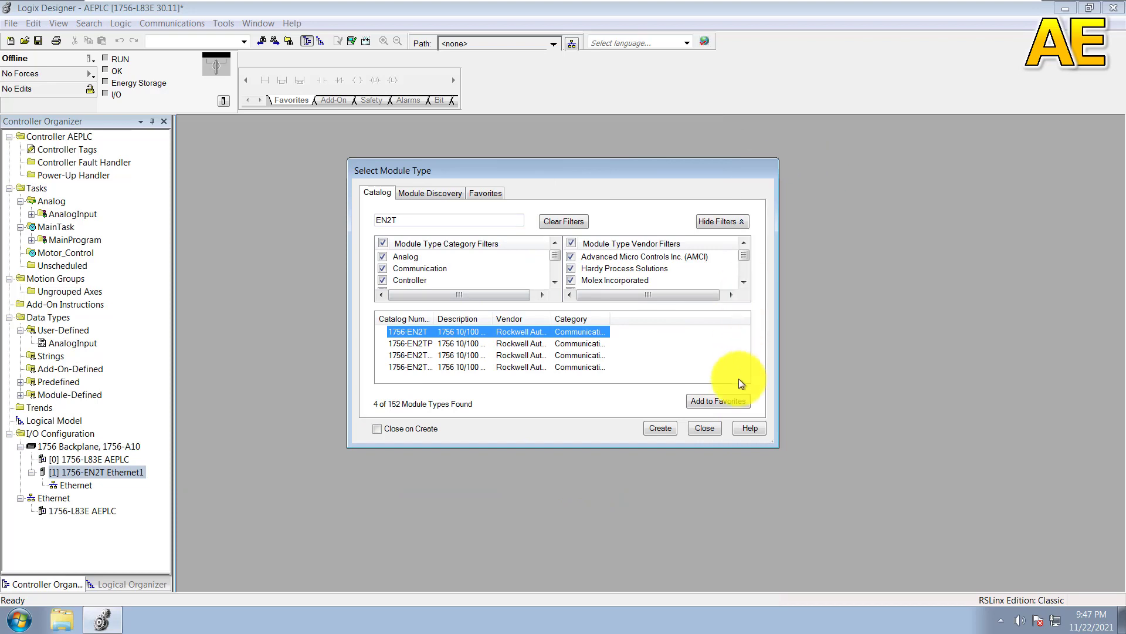
left_click(703, 428)
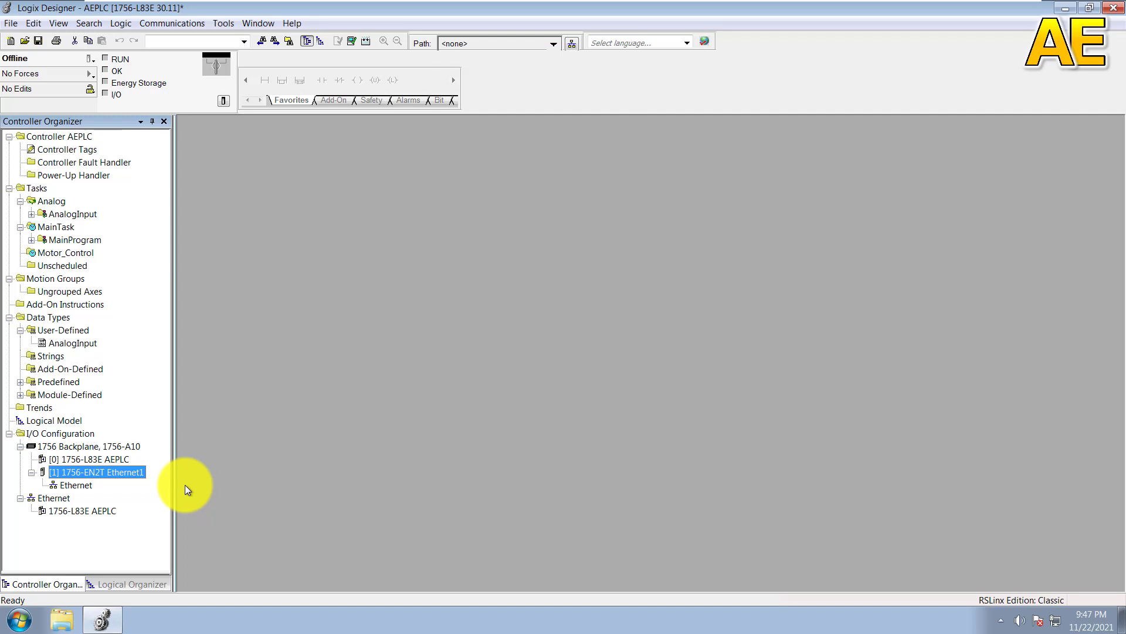
Step: Start a new module on the controller's own Ethernet network, finding the 1756-EN2T in the catalog with the search text "en2t"
left_click(54, 498)
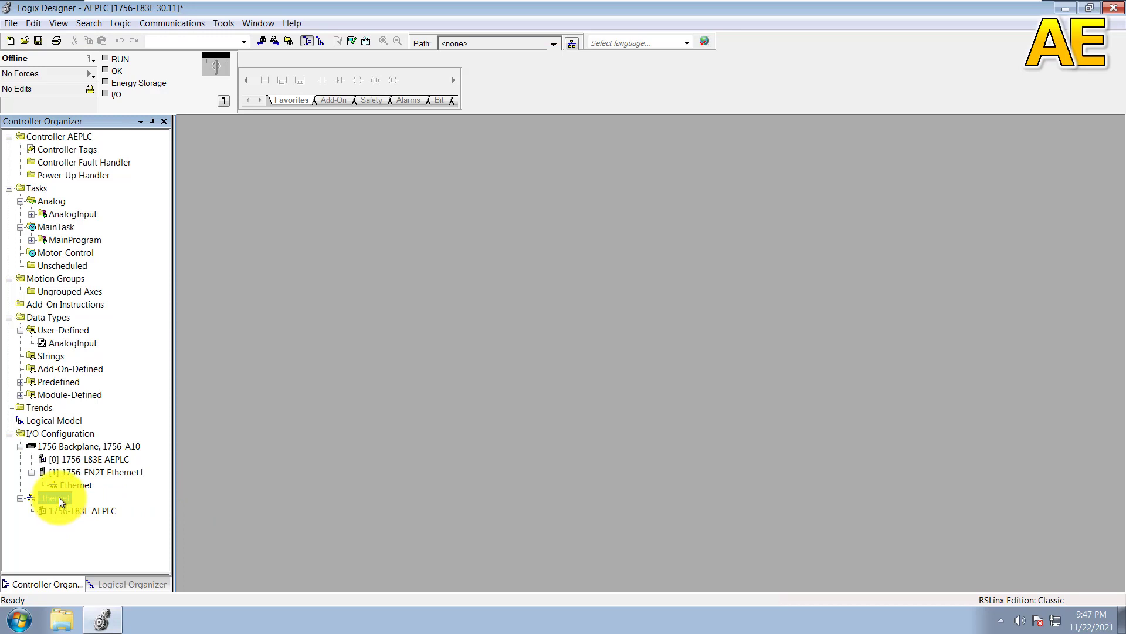
right_click(58, 497)
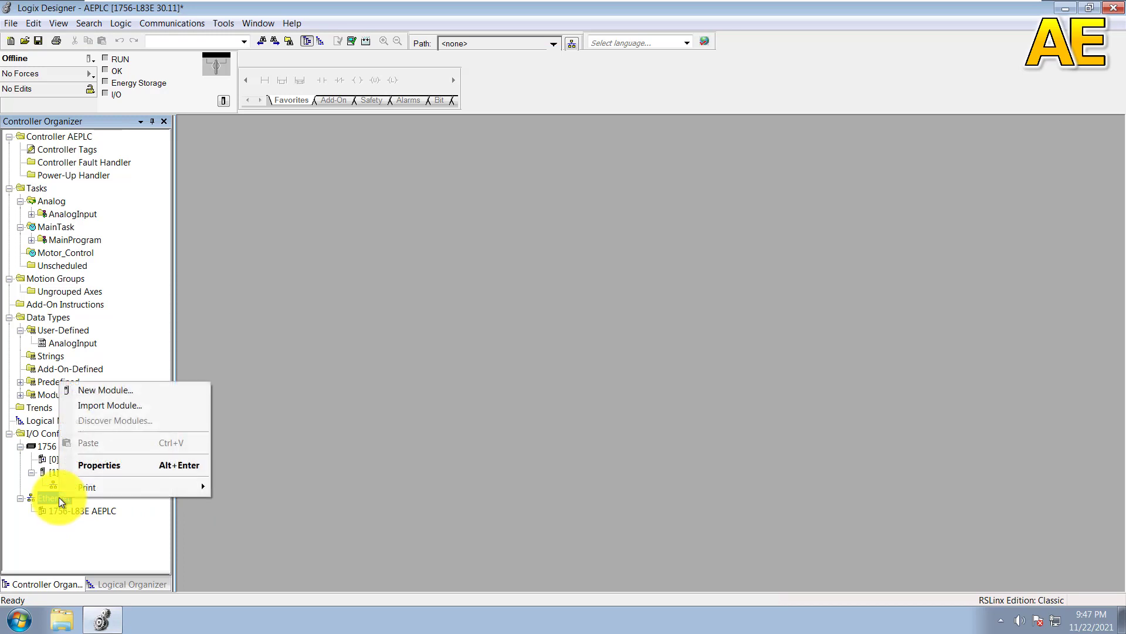
left_click(115, 390)
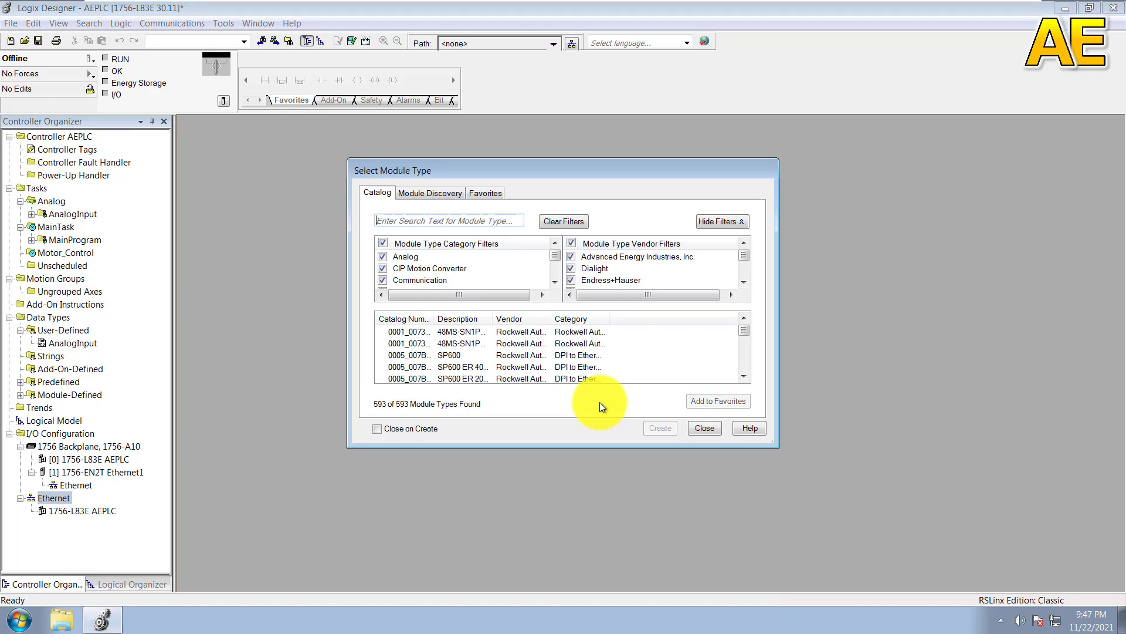
left_click(477, 221)
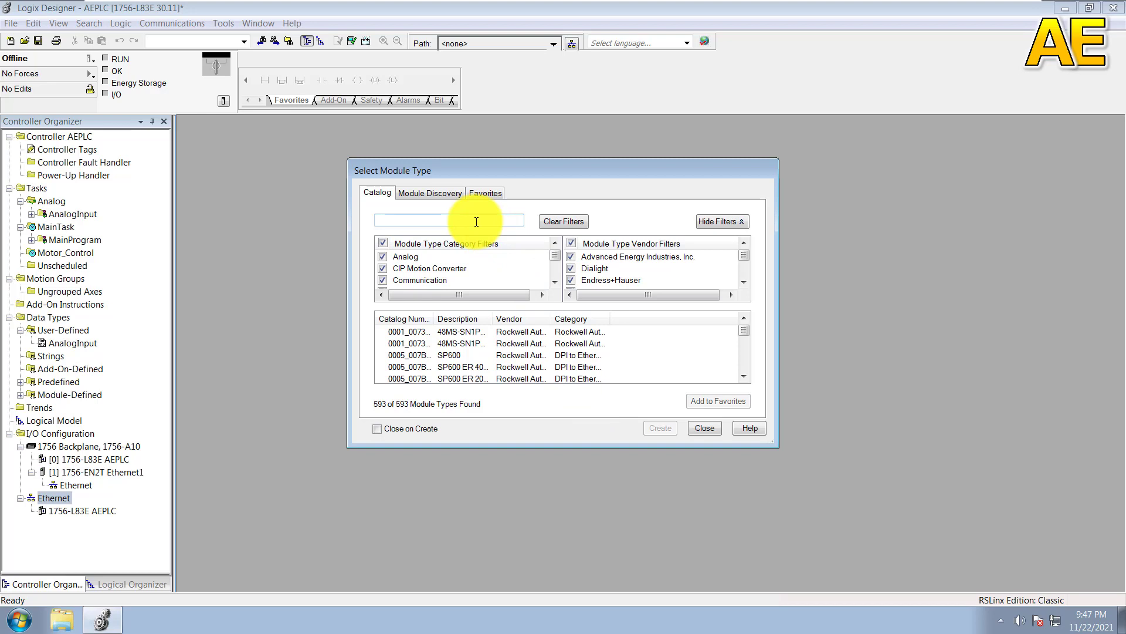
type("en2t")
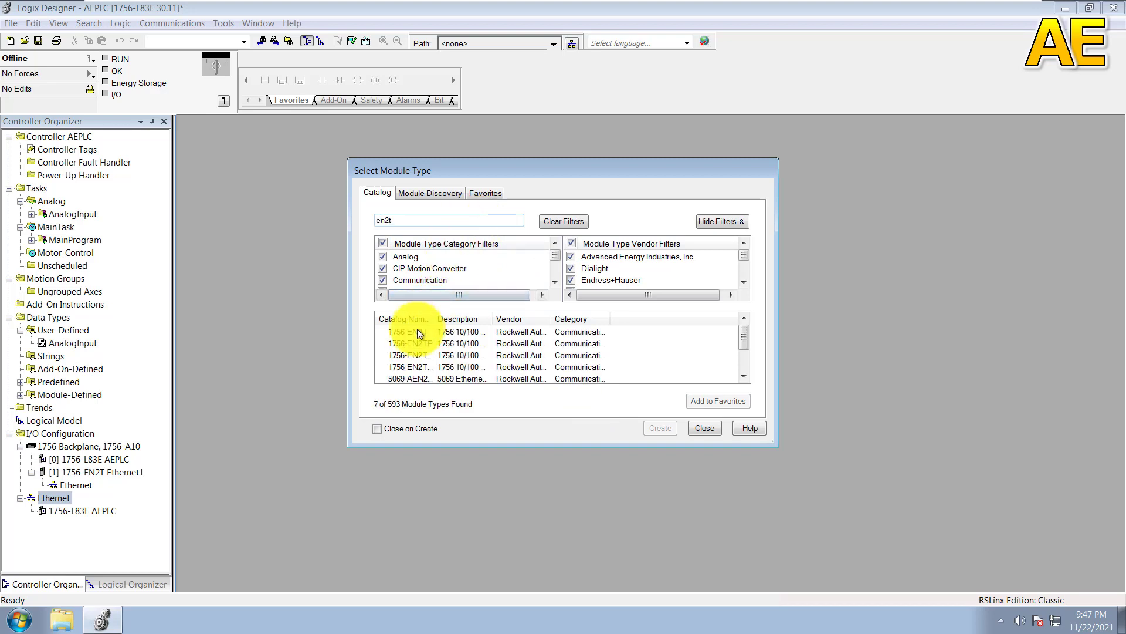
left_click(418, 331)
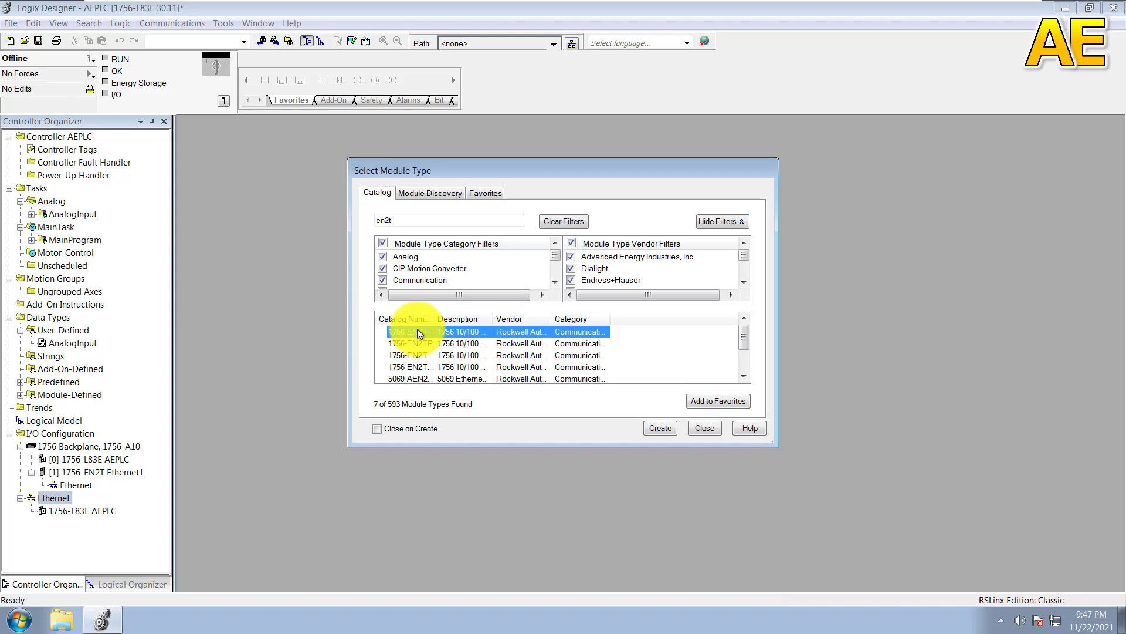
left_click(653, 426)
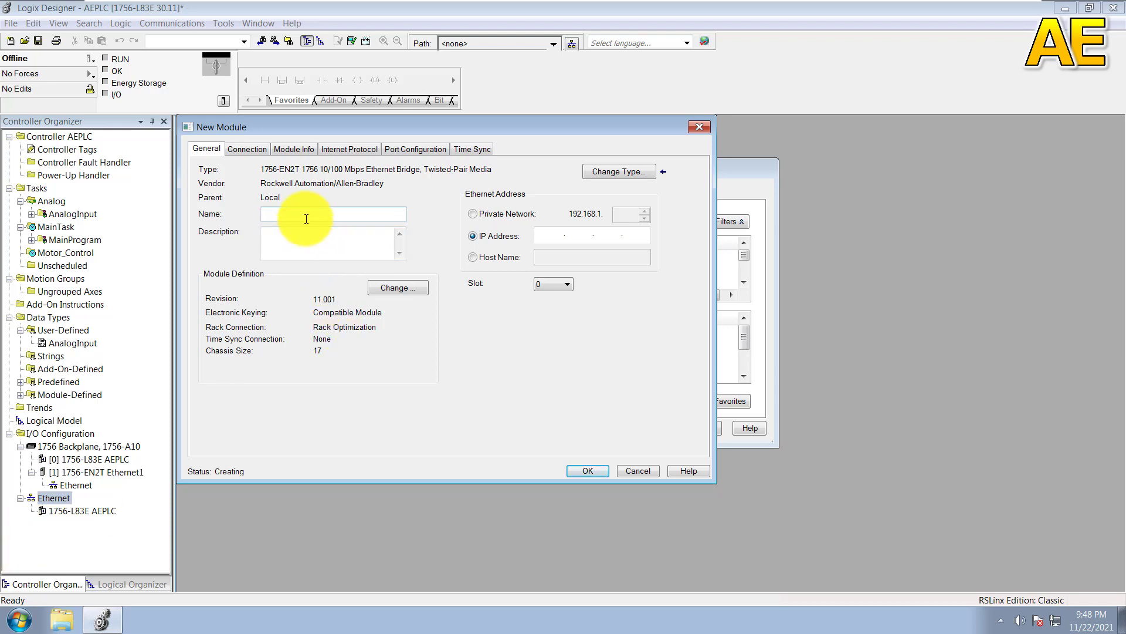
Step: Name the second EN2T module Ethernet2 and describe it as "Ethernet2 EN2T"
type("Etherne")
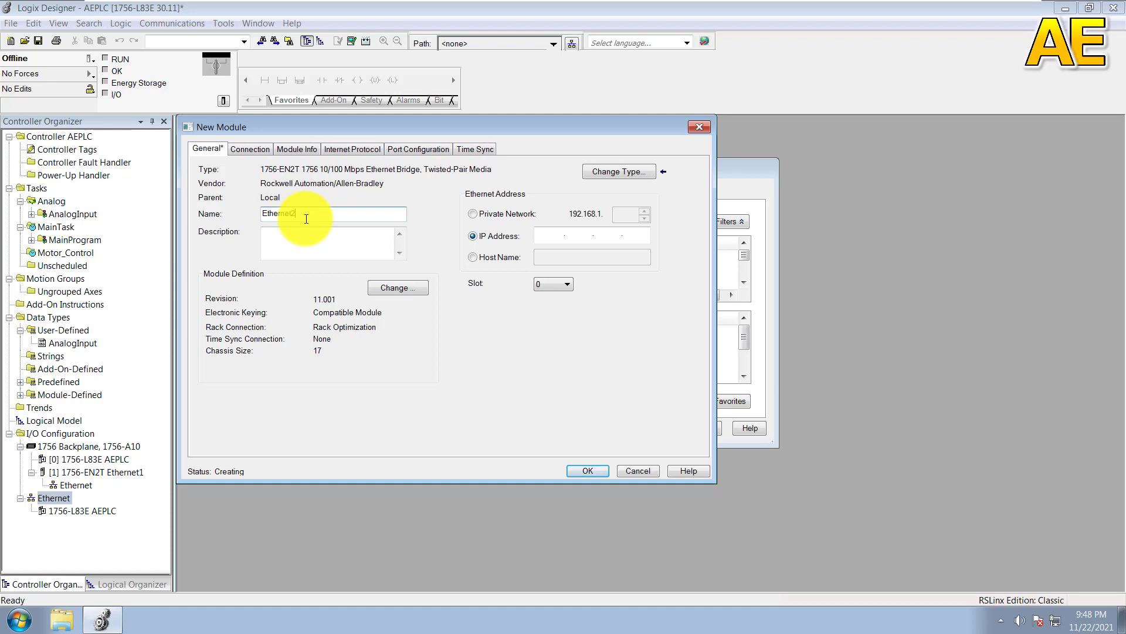
type("t2")
left_click(337, 247)
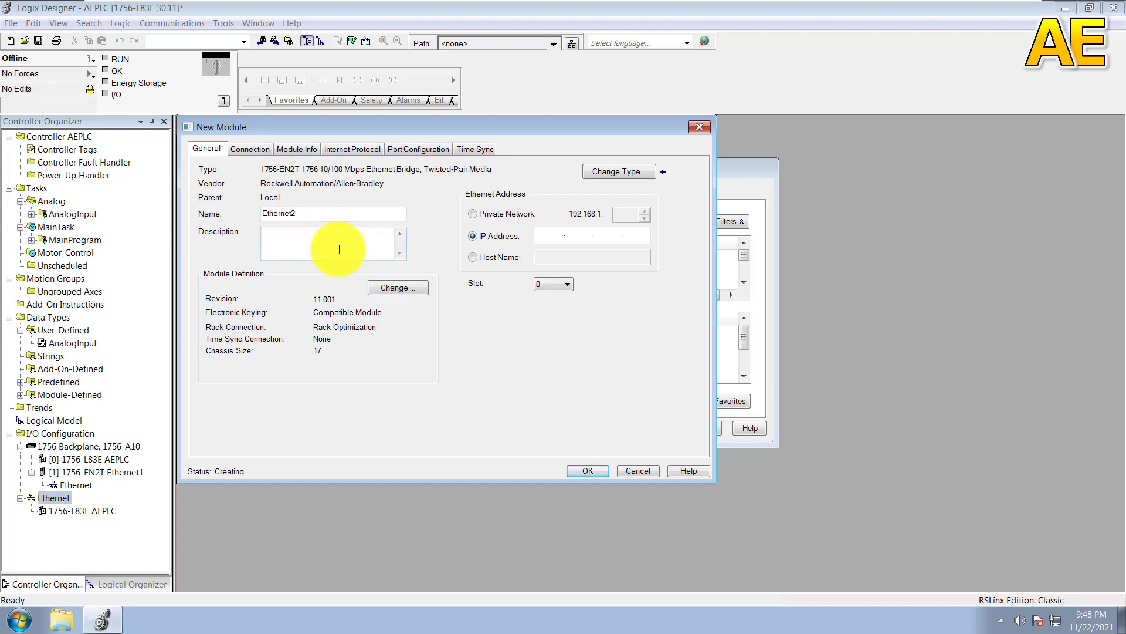
type("Ethernet2 EN2T")
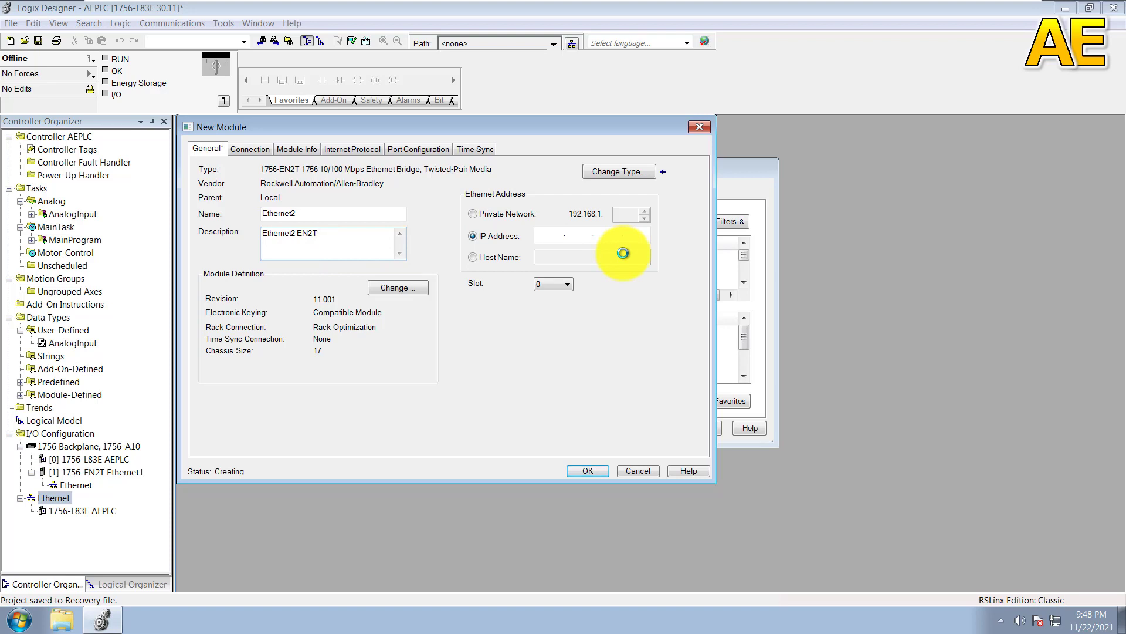
Step: Assign Ethernet2 the private network address 192.168.1.12, and review and accept its module definition
left_click(508, 213)
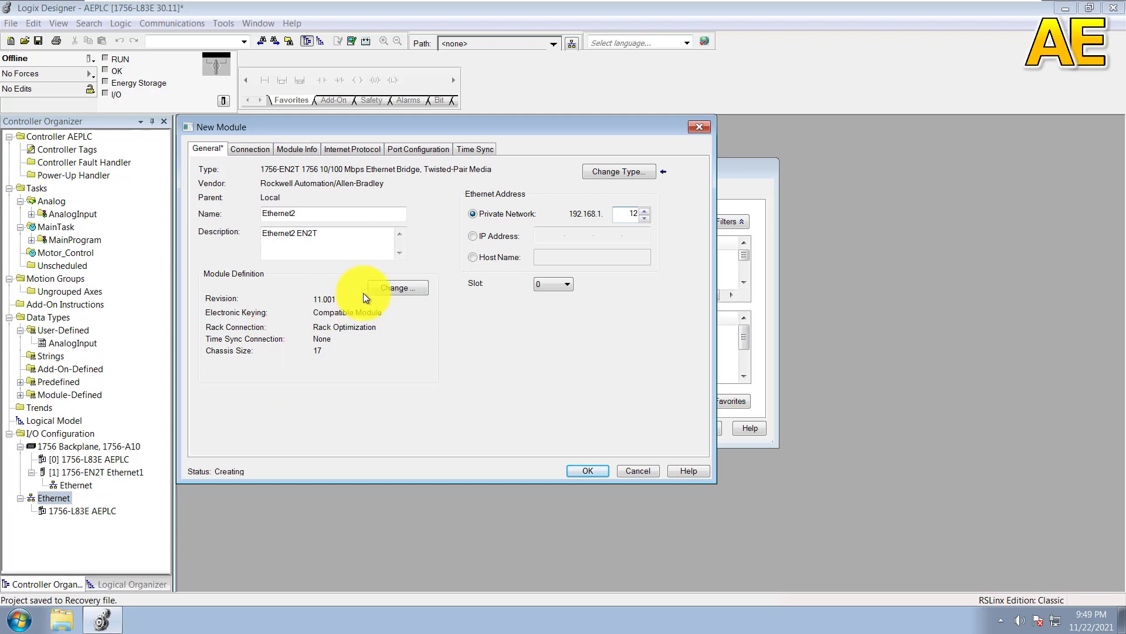
left_click(395, 287)
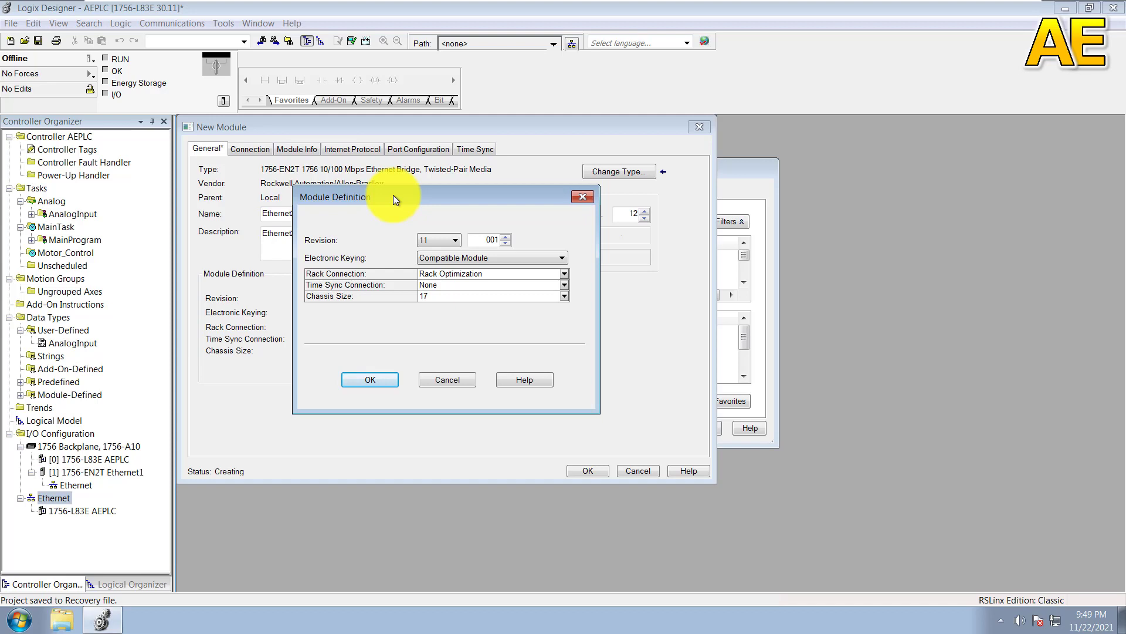
left_click(387, 381)
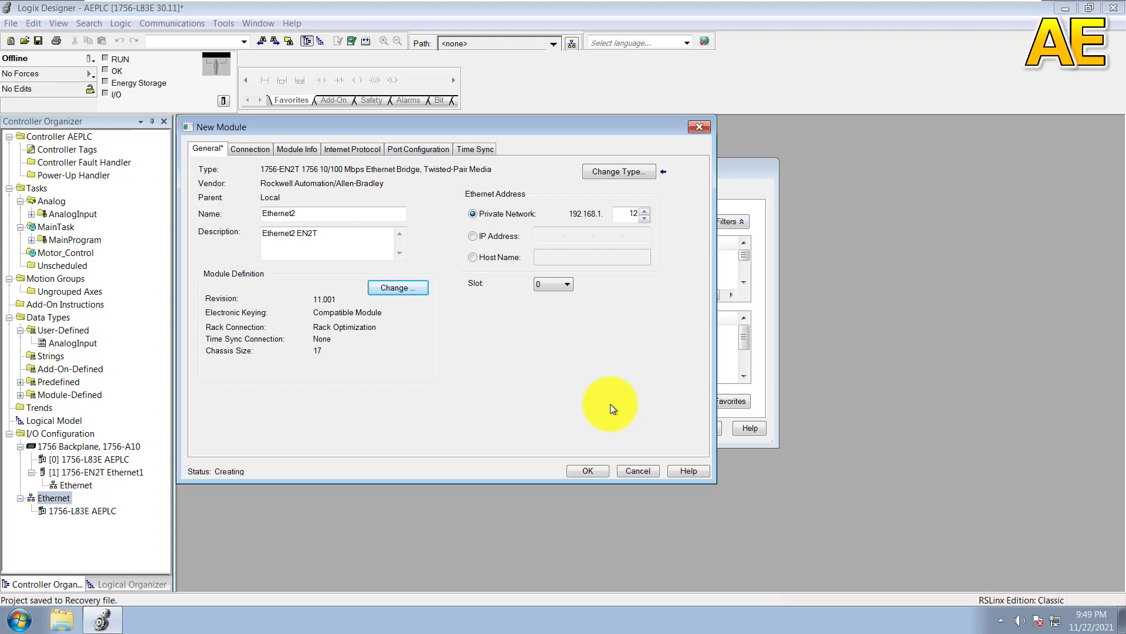
Step: Set Ethernet2's slot to 2, create the module, and close the module catalog
left_click(552, 288)
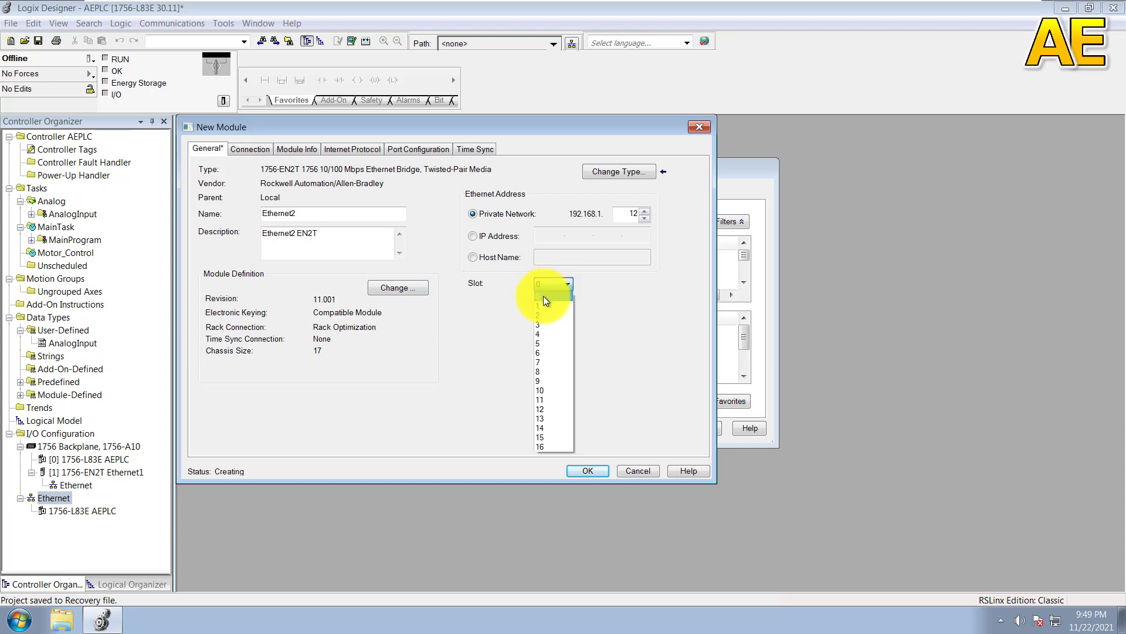
left_click(552, 314)
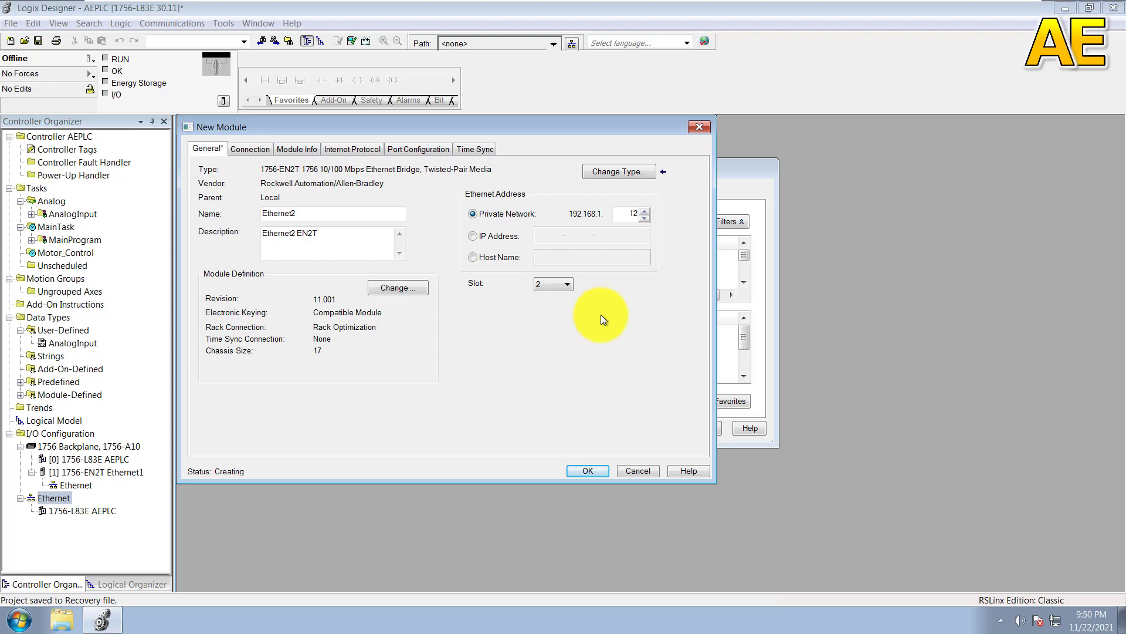
left_click(583, 471)
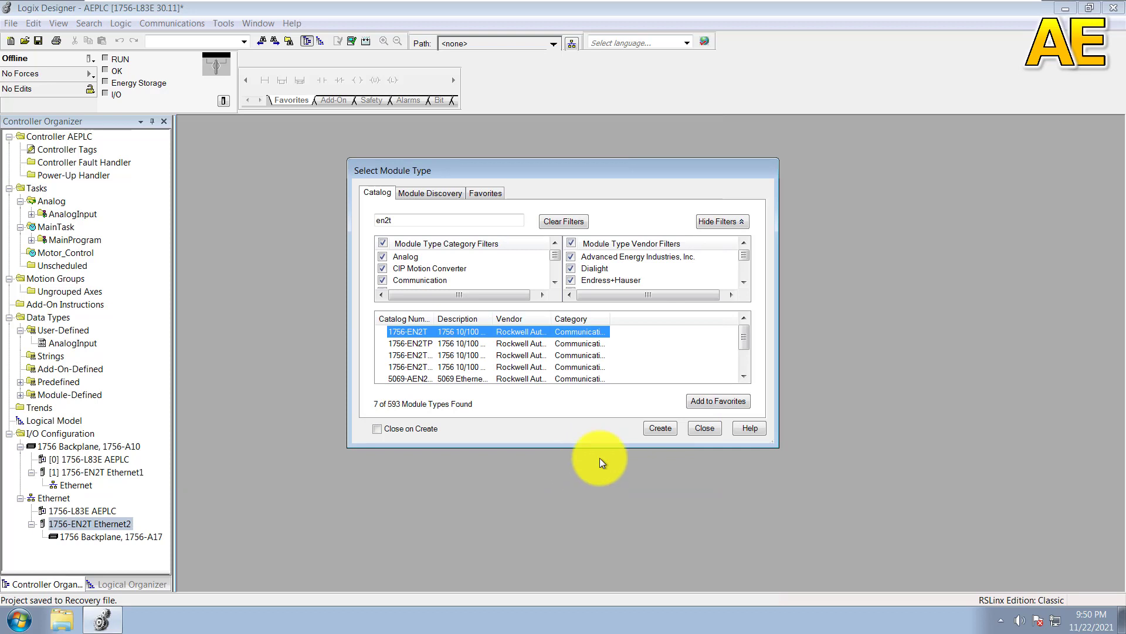
left_click(705, 428)
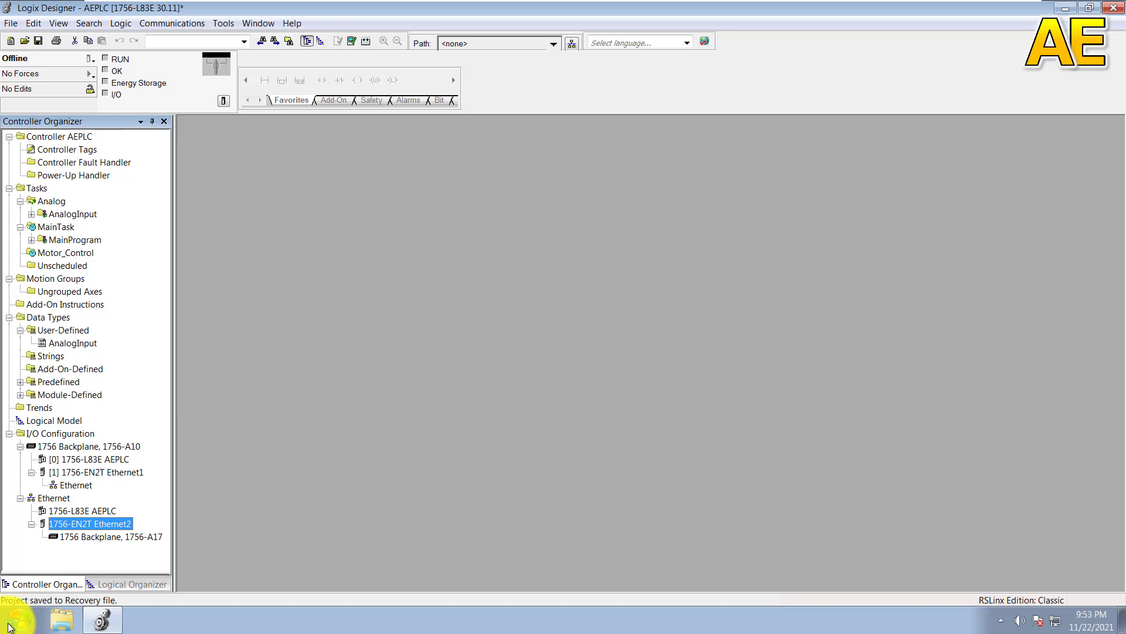
Step: Start a new module on the 1756-A10 backplane, choosing the 1756-CNB ControlNet bridge from the catalog with the search text "CNB"
left_click(98, 446)
right_click(96, 445)
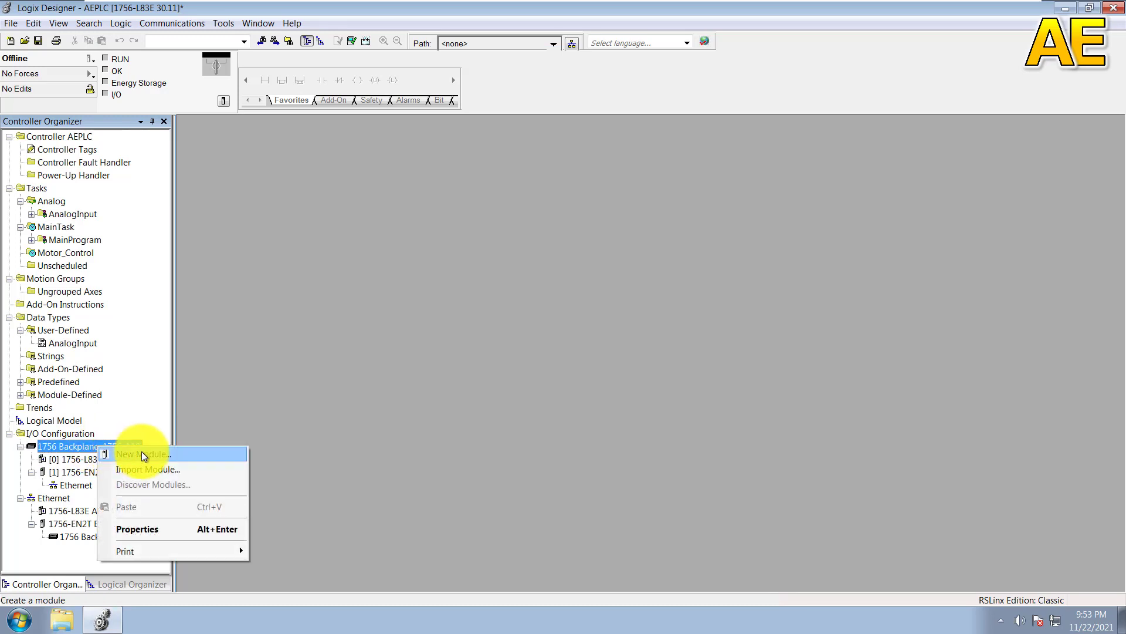
left_click(660, 485)
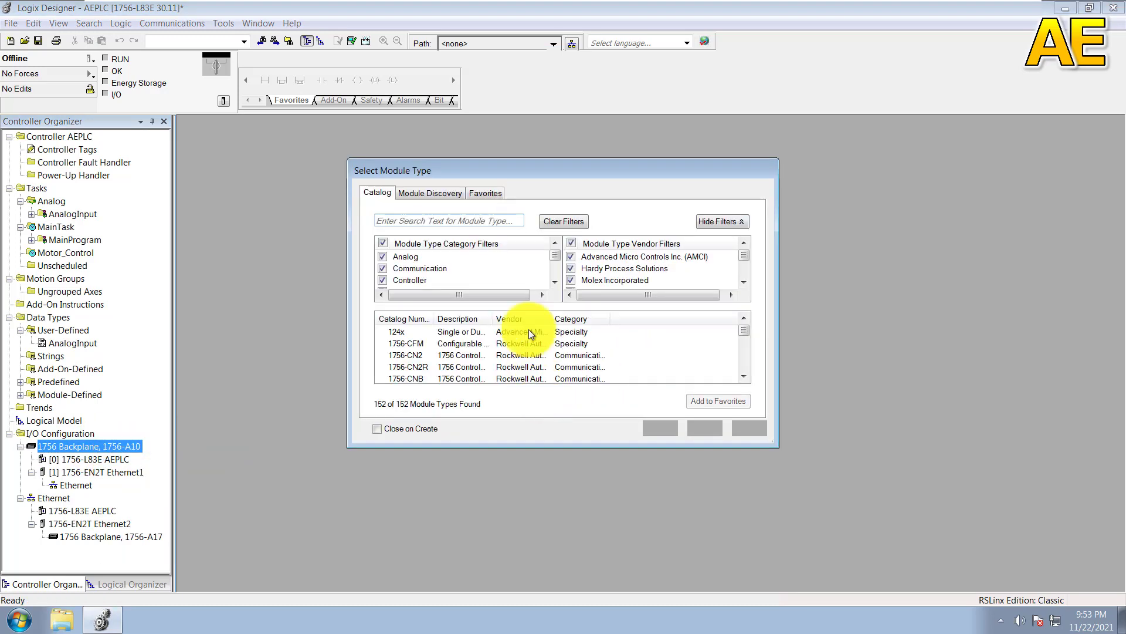
left_click(484, 221)
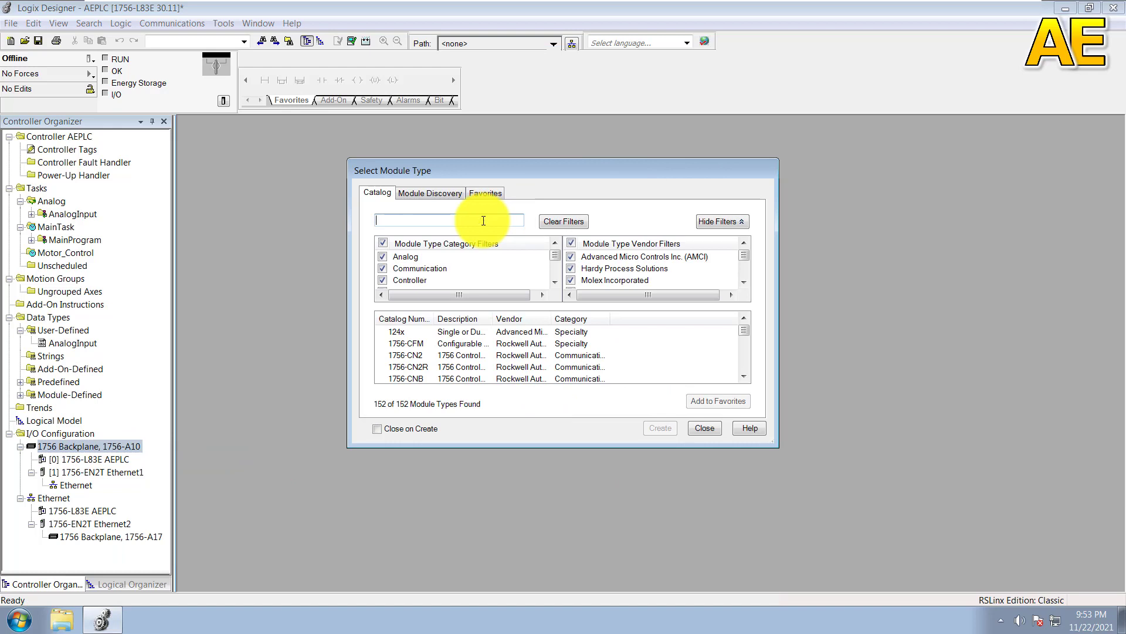
type("CNB")
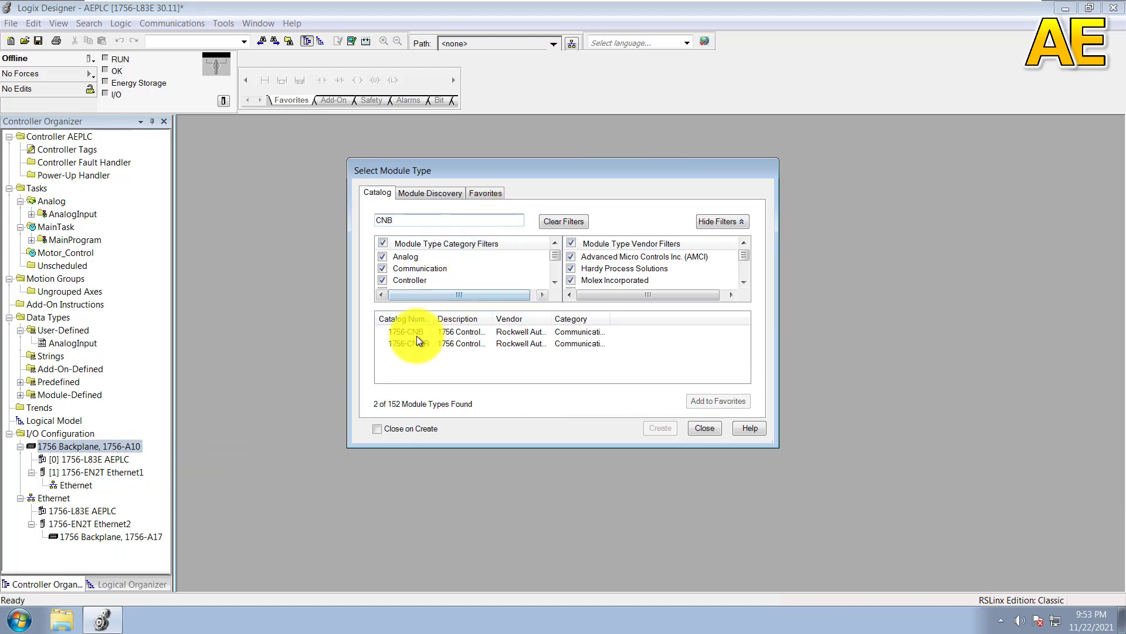
left_click(433, 335)
left_click(654, 432)
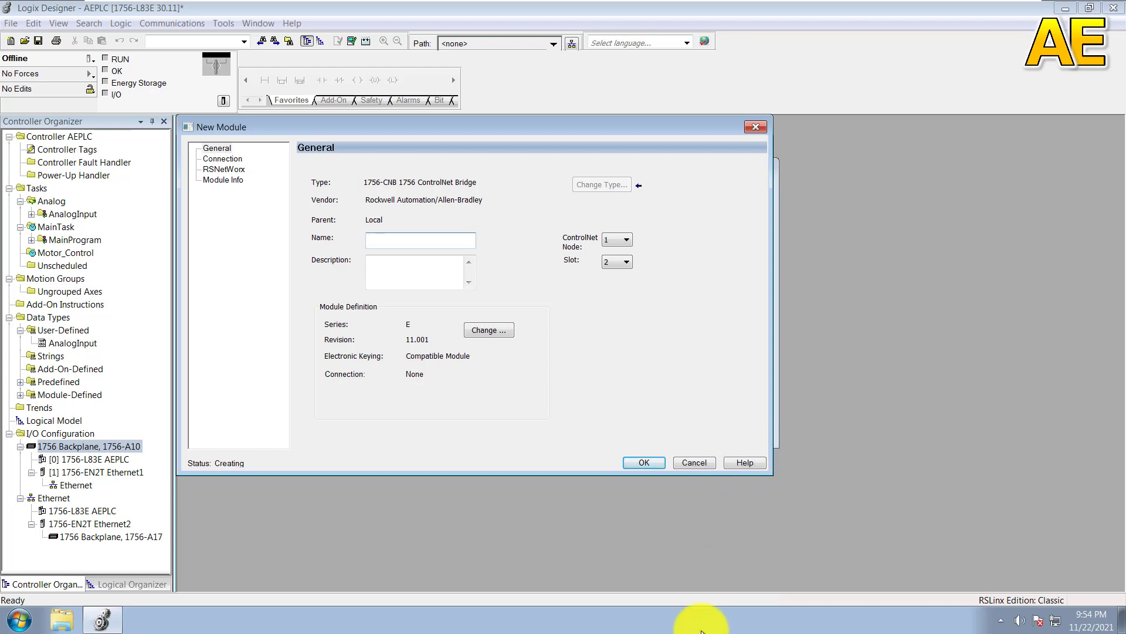
Step: Name the ControlNet bridge ControlNet1 and describe it as "ControlNet1"
type("ControlNet")
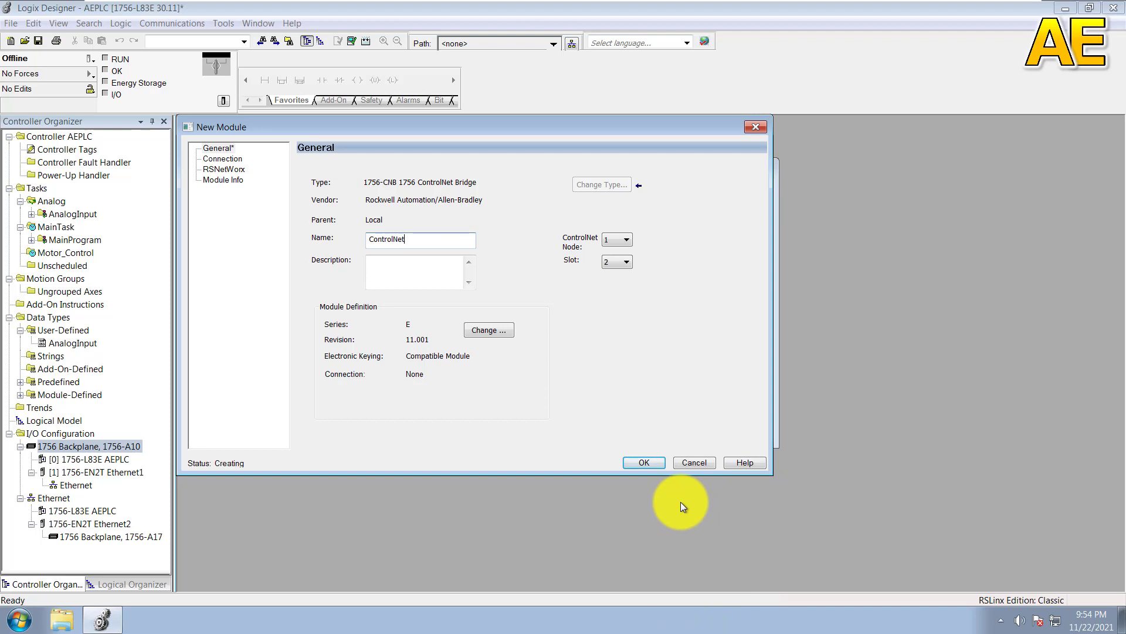
type("1")
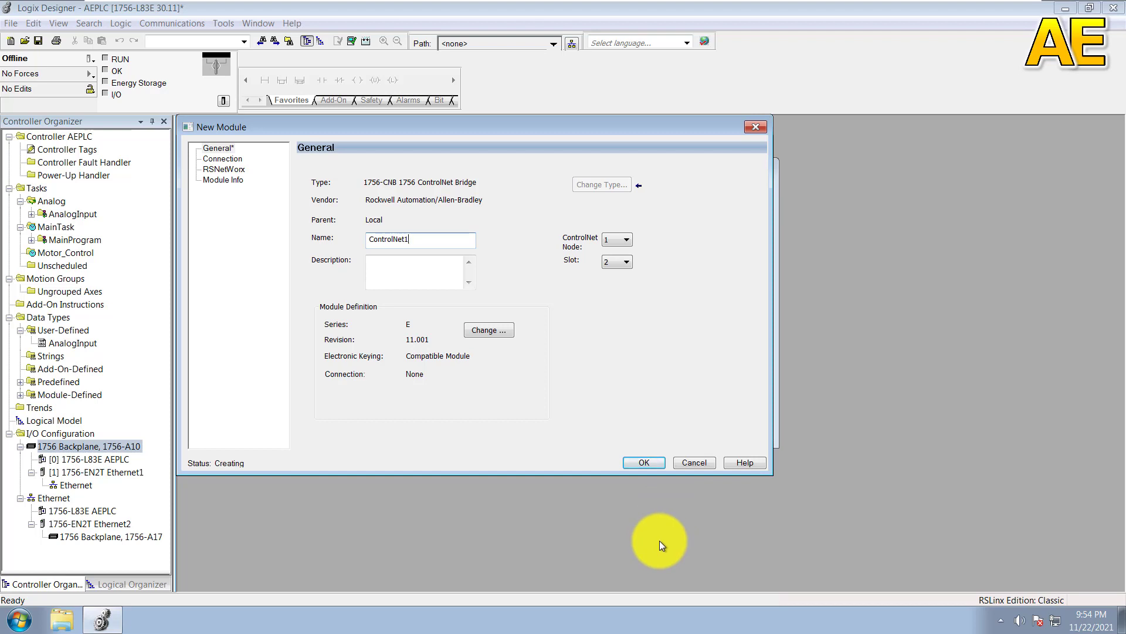
left_click(412, 271)
type("Co")
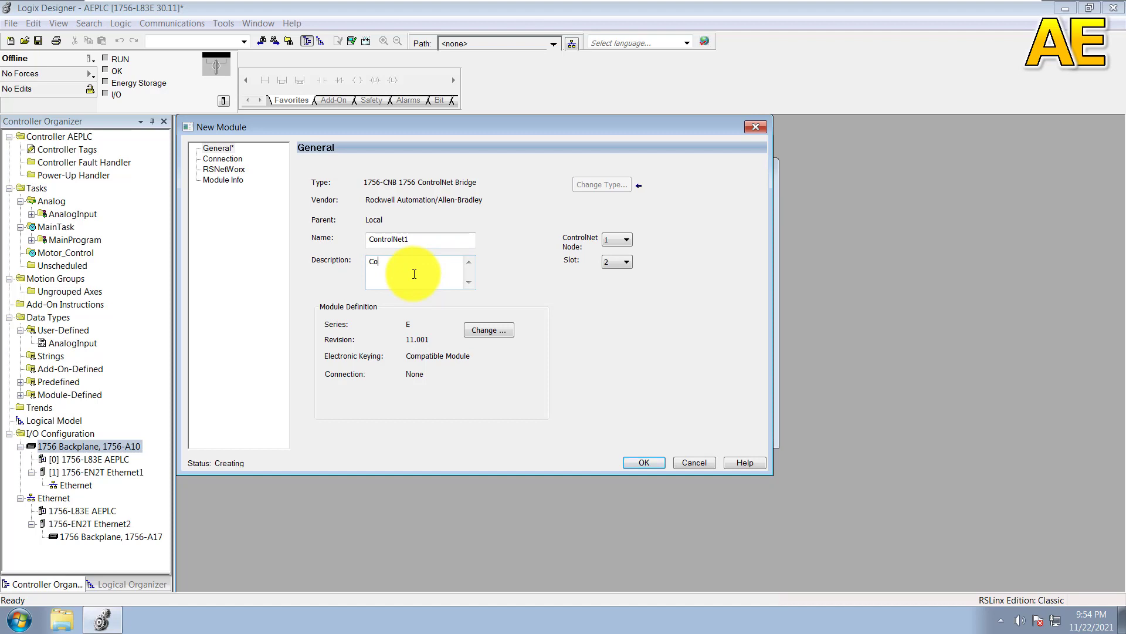
type("ntrolNet1")
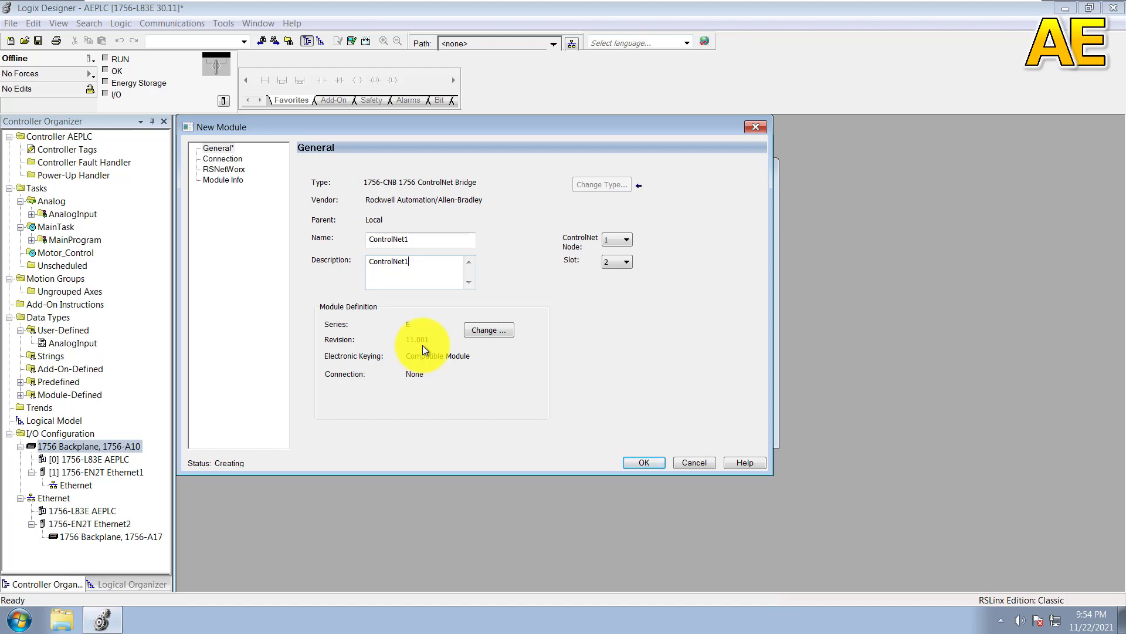
Step: Accept ControlNet1's module definition, create the bridge in slot 2 with ControlNet node 1, and close the module catalog
left_click(496, 331)
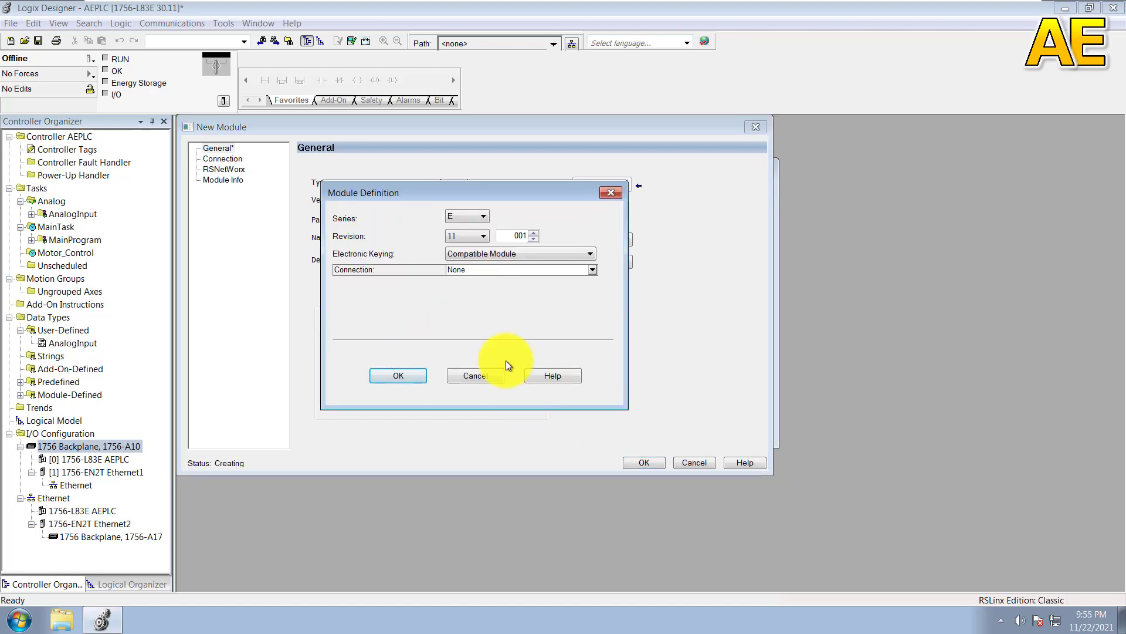
left_click(416, 377)
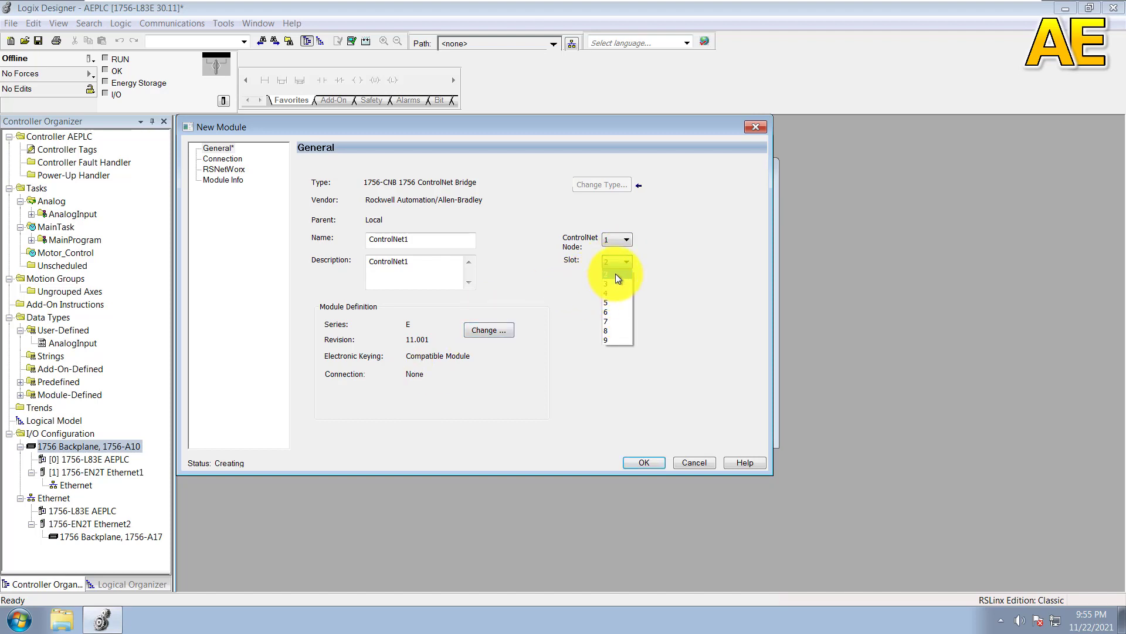
left_click(615, 273)
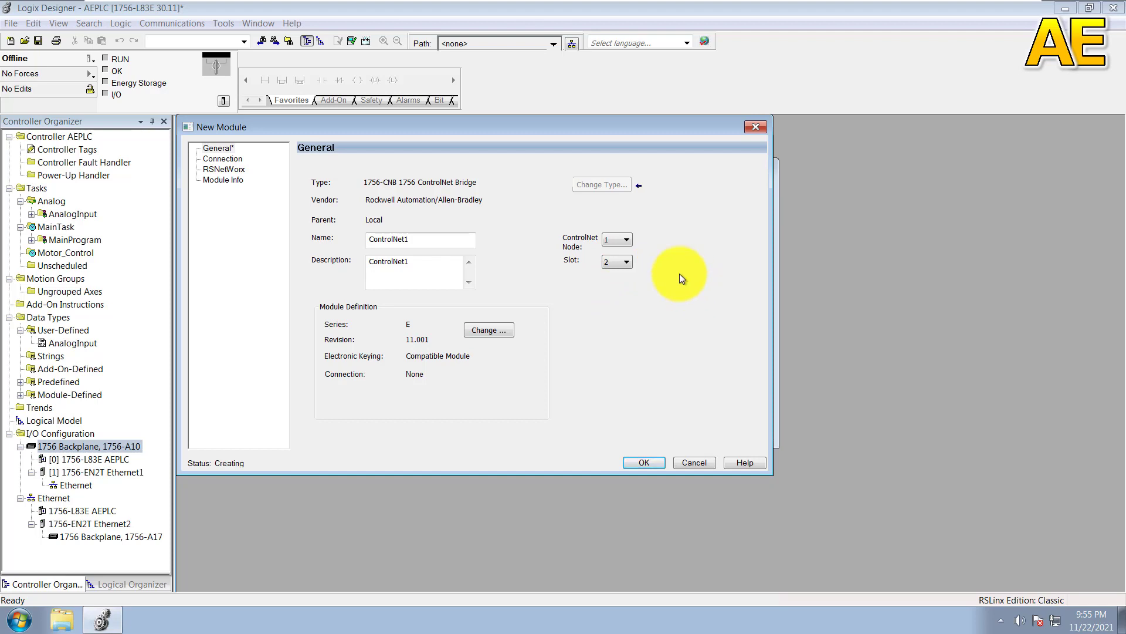
left_click(625, 241)
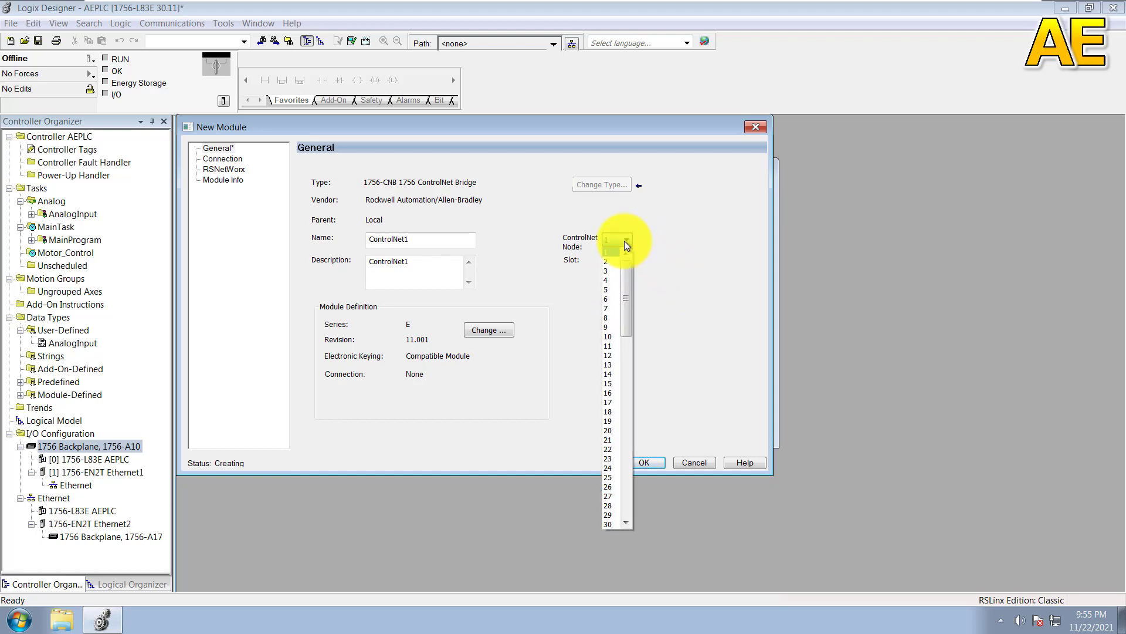
left_click(610, 253)
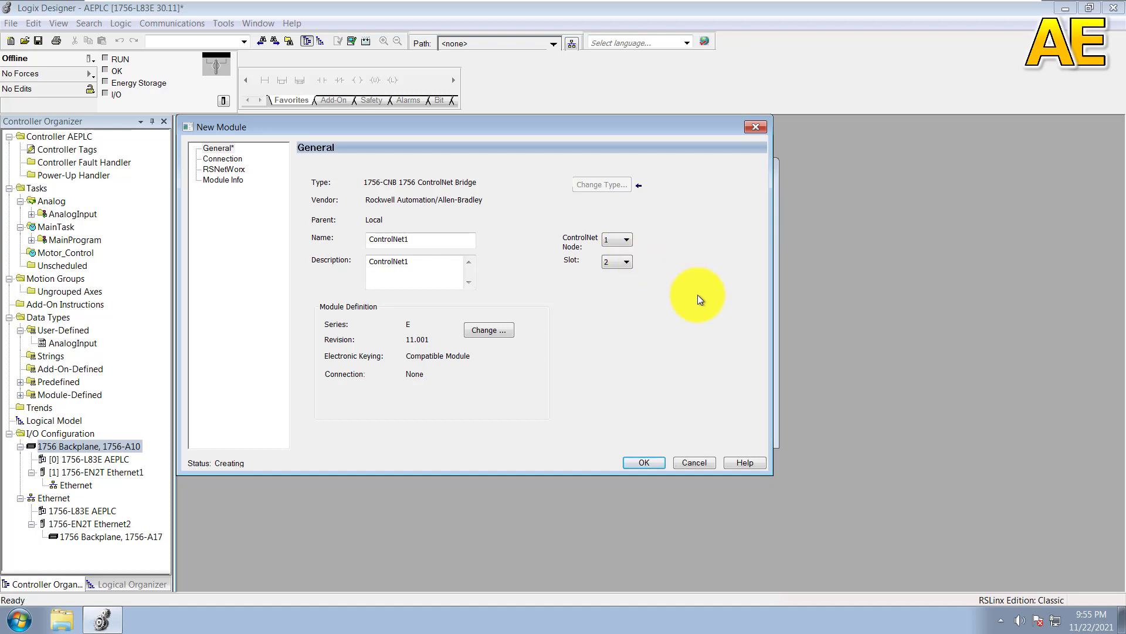
left_click(643, 461)
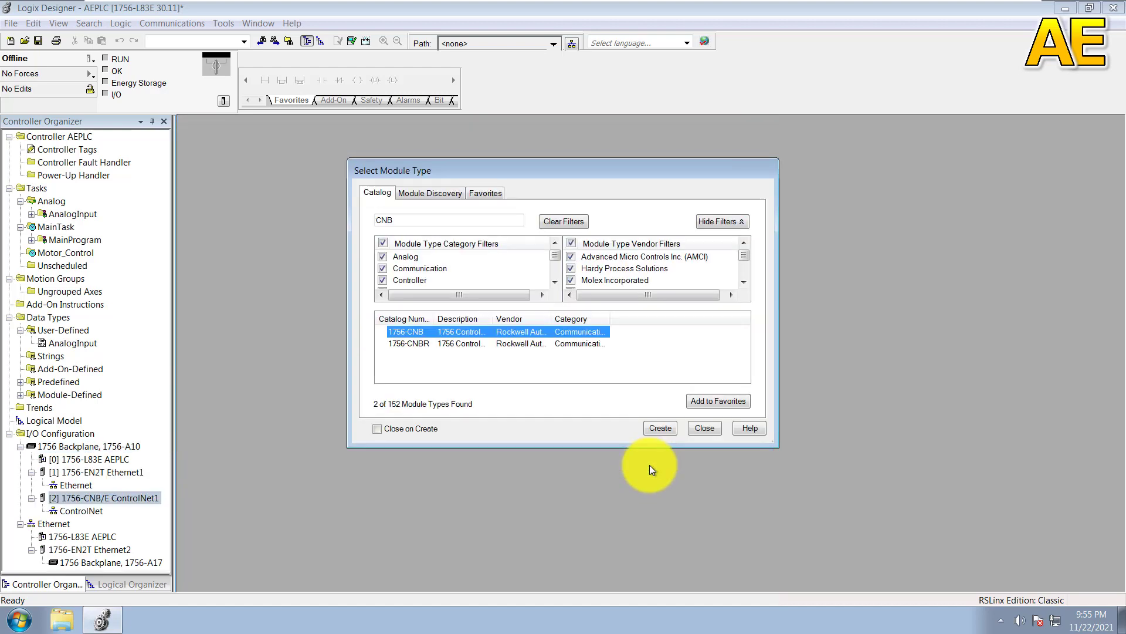
left_click(705, 429)
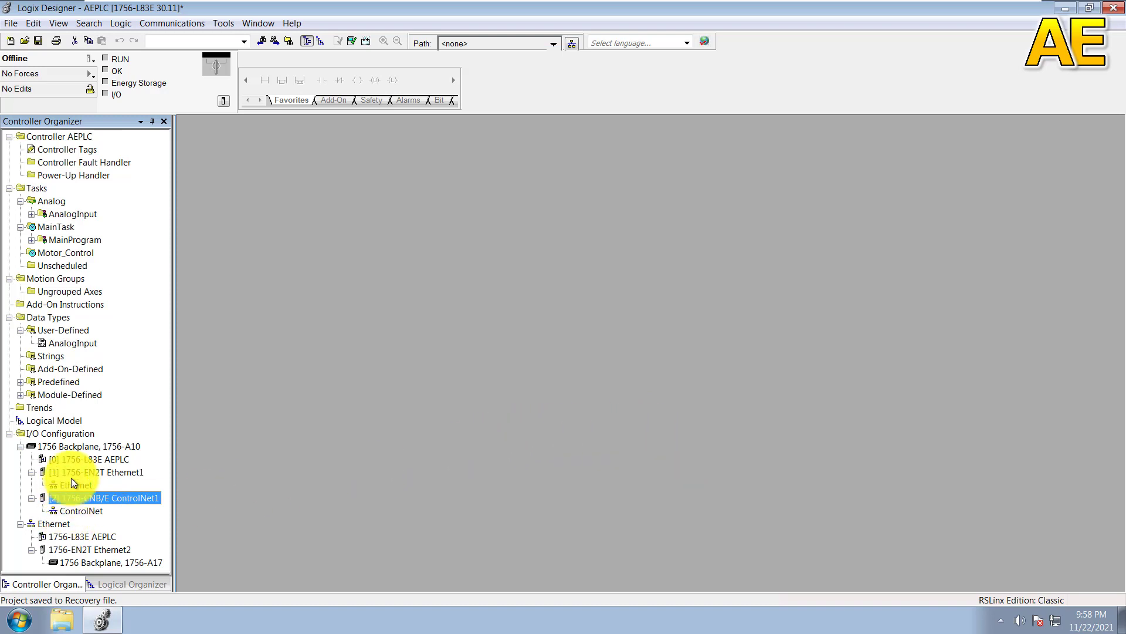
Step: Start a new module on the 1756-A10 backplane, choosing the 1756-L82E controller from the catalog with the search text "L82E"
right_click(95, 450)
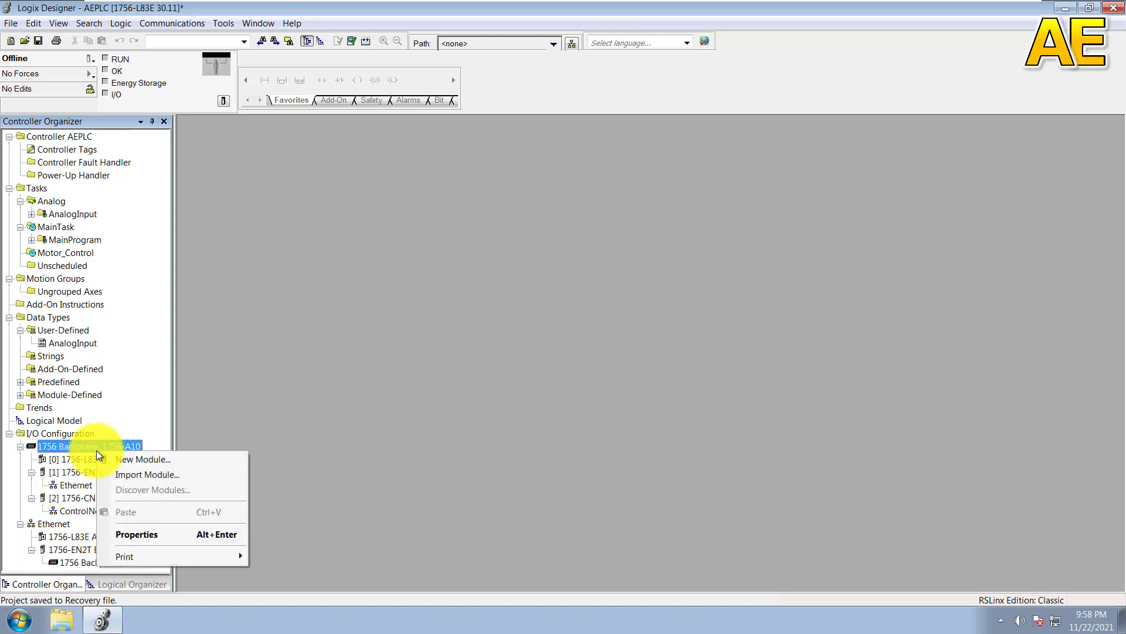
left_click(221, 459)
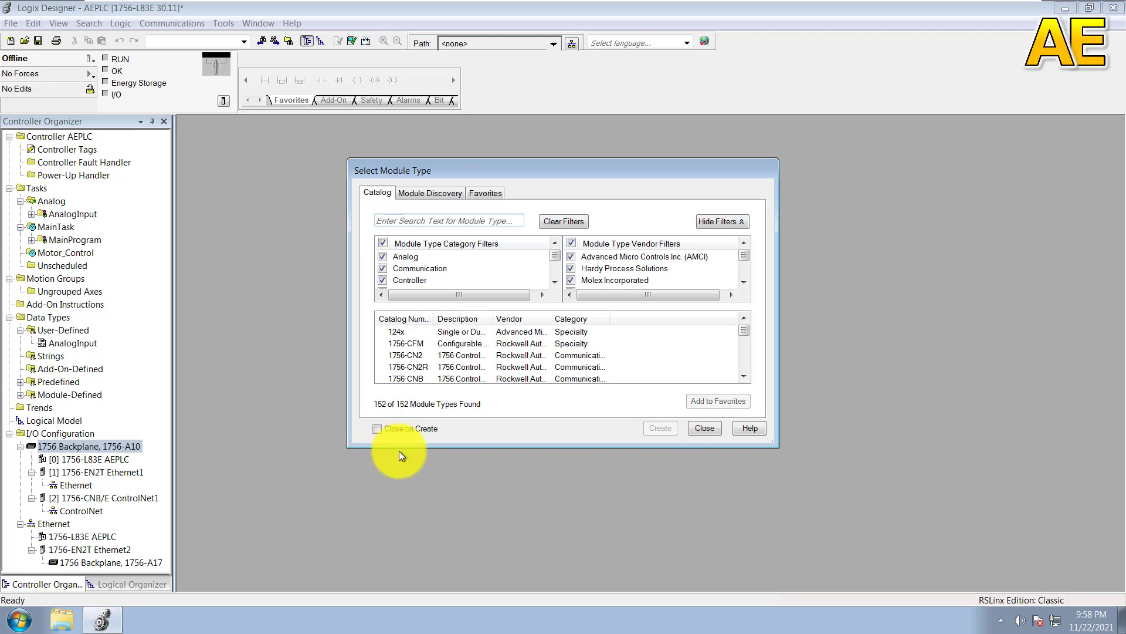
left_click(461, 222)
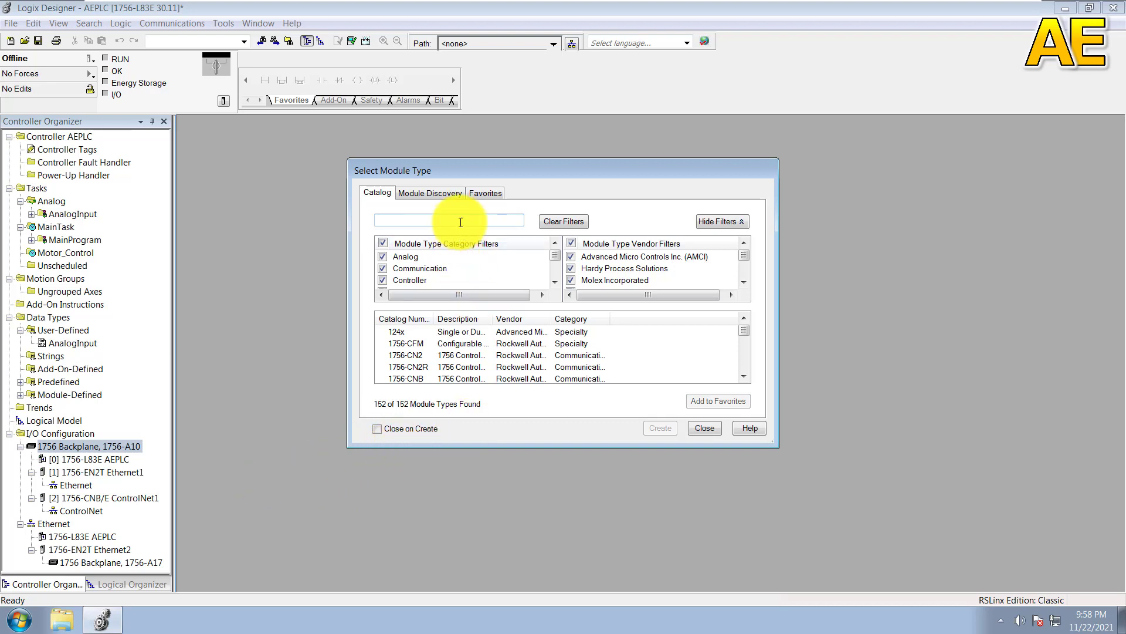
type("L82")
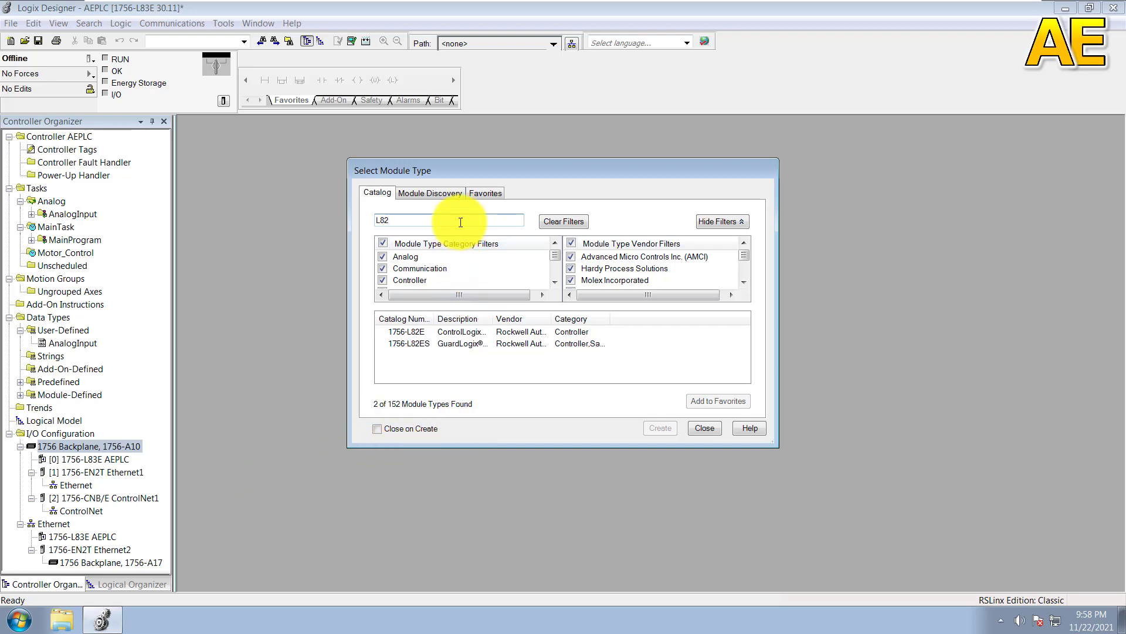
type("E")
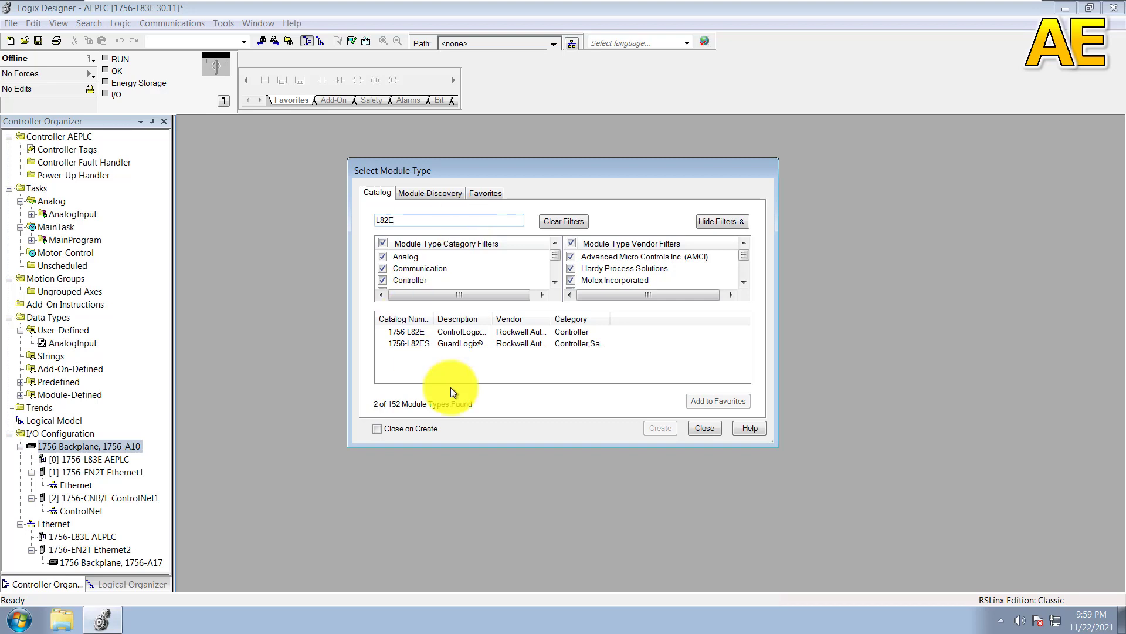
left_click(403, 332)
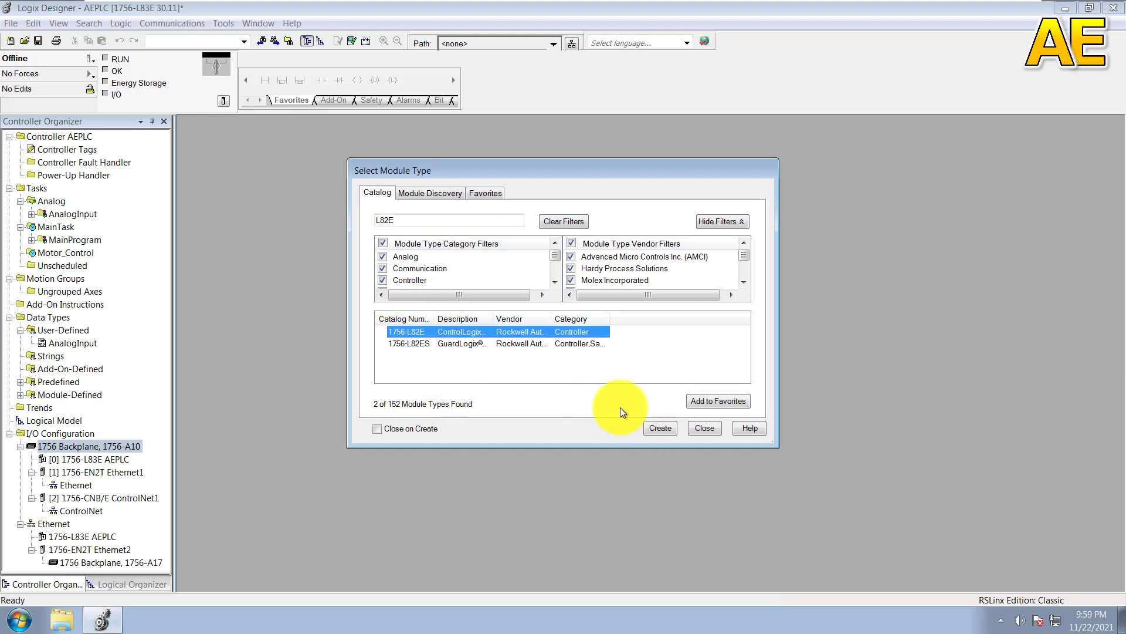
left_click(664, 426)
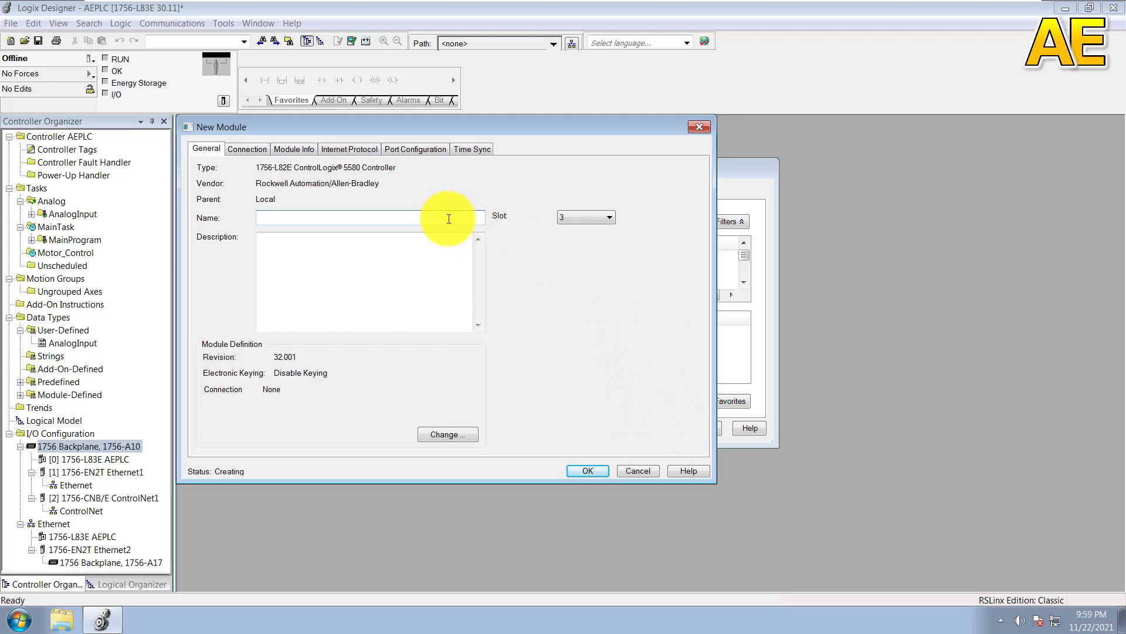
Step: Name the 1756-L82E controller SubProcessPLC and assign it to slot 3
type("aEP")
key("BackSpace")
key("BackSpace")
key("BackSpace")
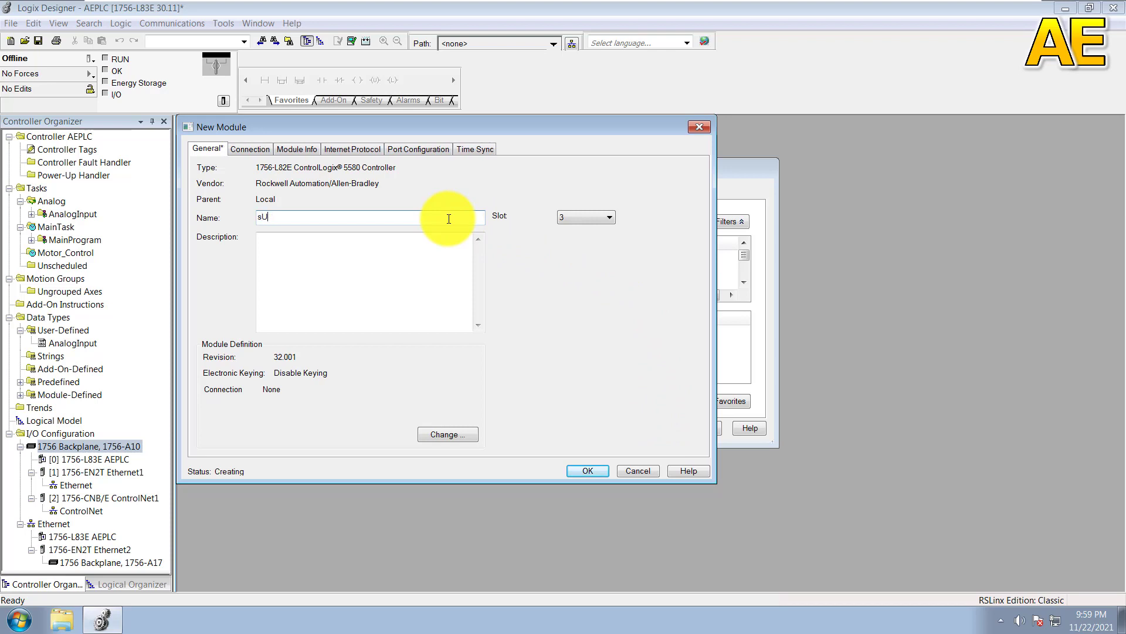
type("SubProcessPLC")
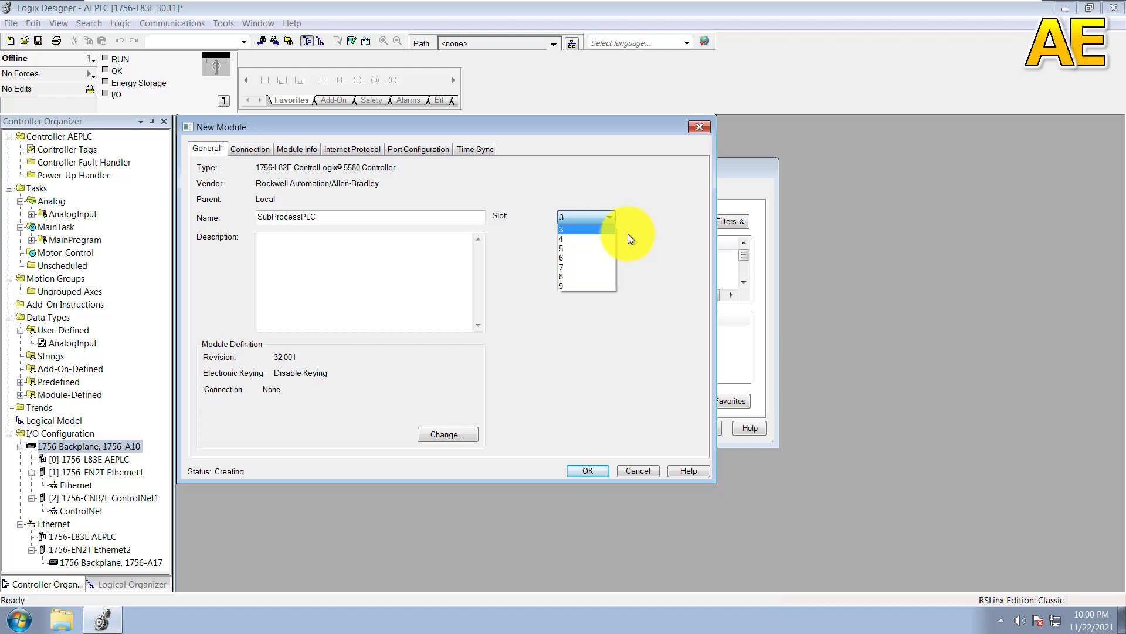
left_click(576, 231)
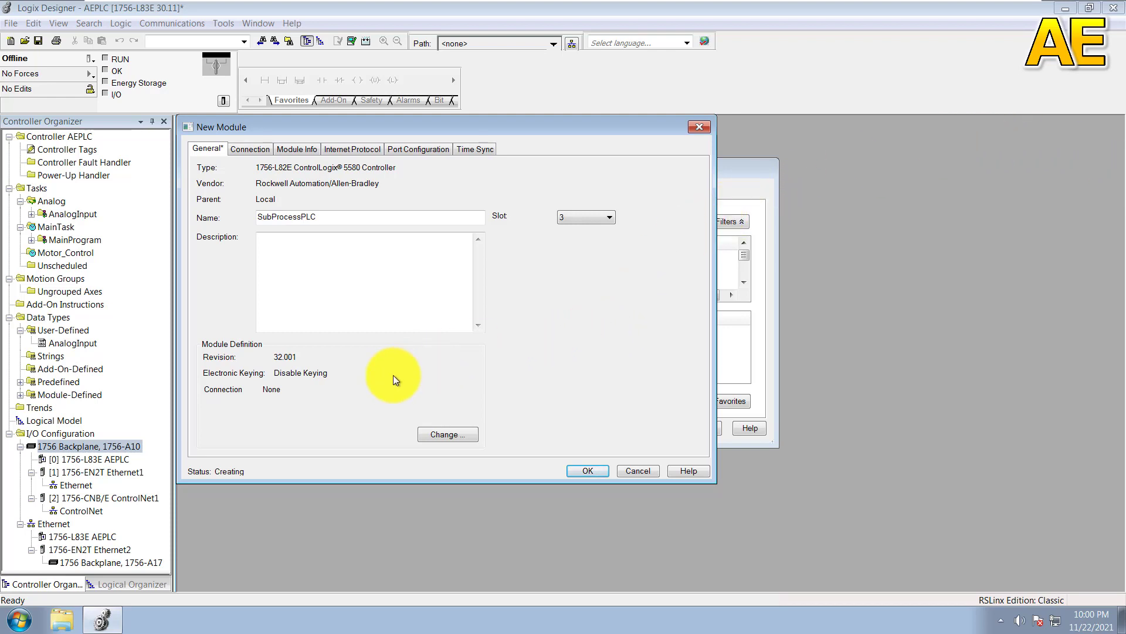
Step: Review SubProcessPLC's module definition without changing it, create the module, and close the module catalog
left_click(446, 434)
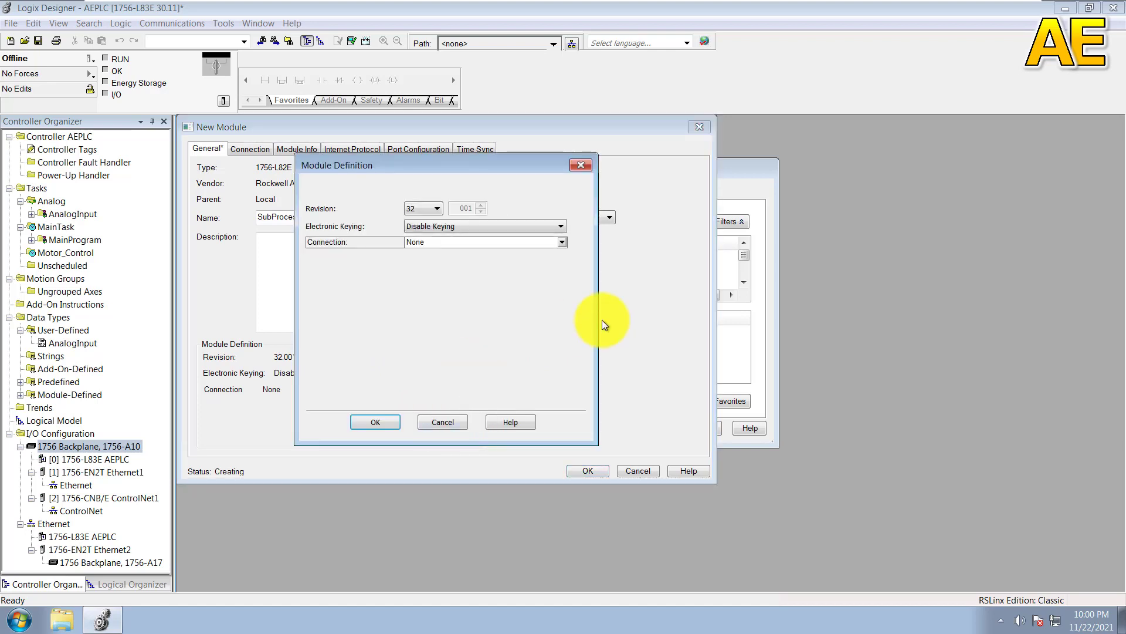
left_click(580, 166)
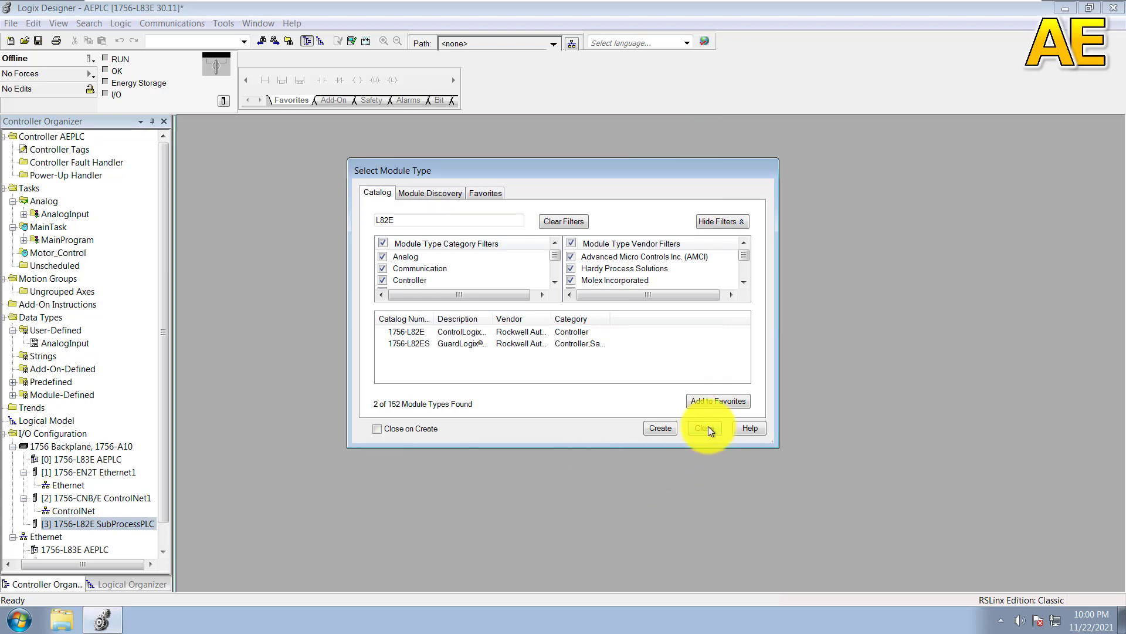
left_click(709, 428)
scroll(86, 533, "down", 1)
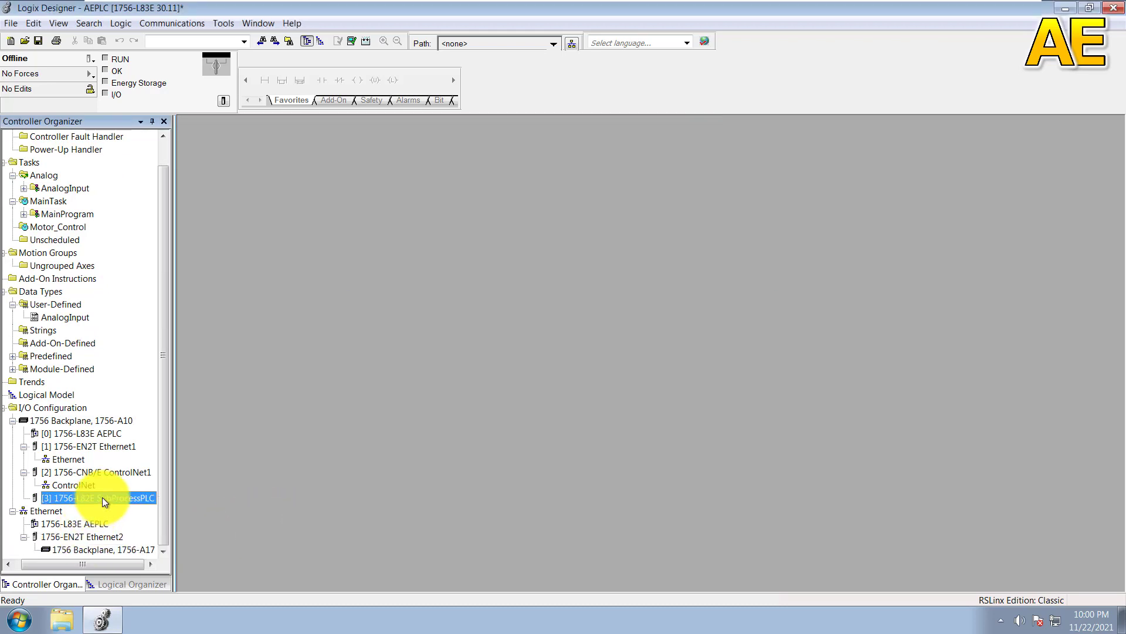